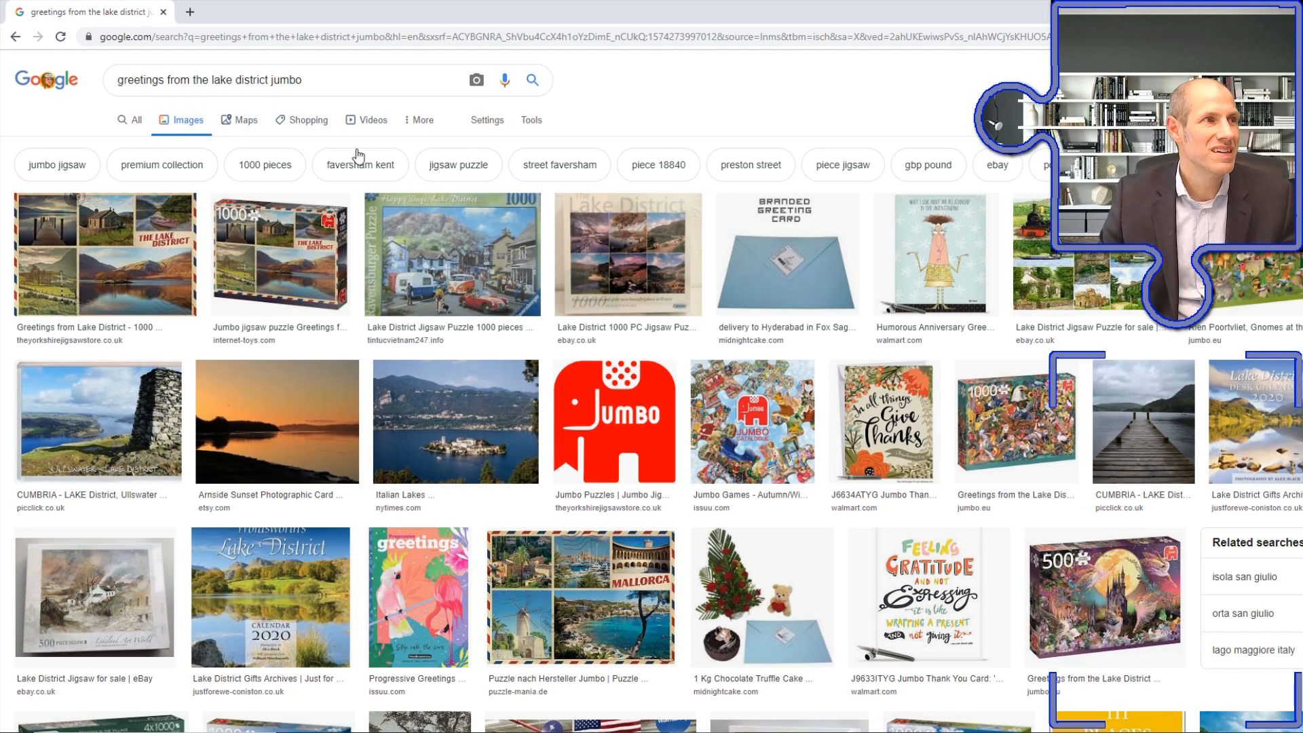
# Open the first Lake District jigsaw result from theyorkshirejigsawstore.co.uk and copy its enlarged preview image
pyautogui.click(73, 257)
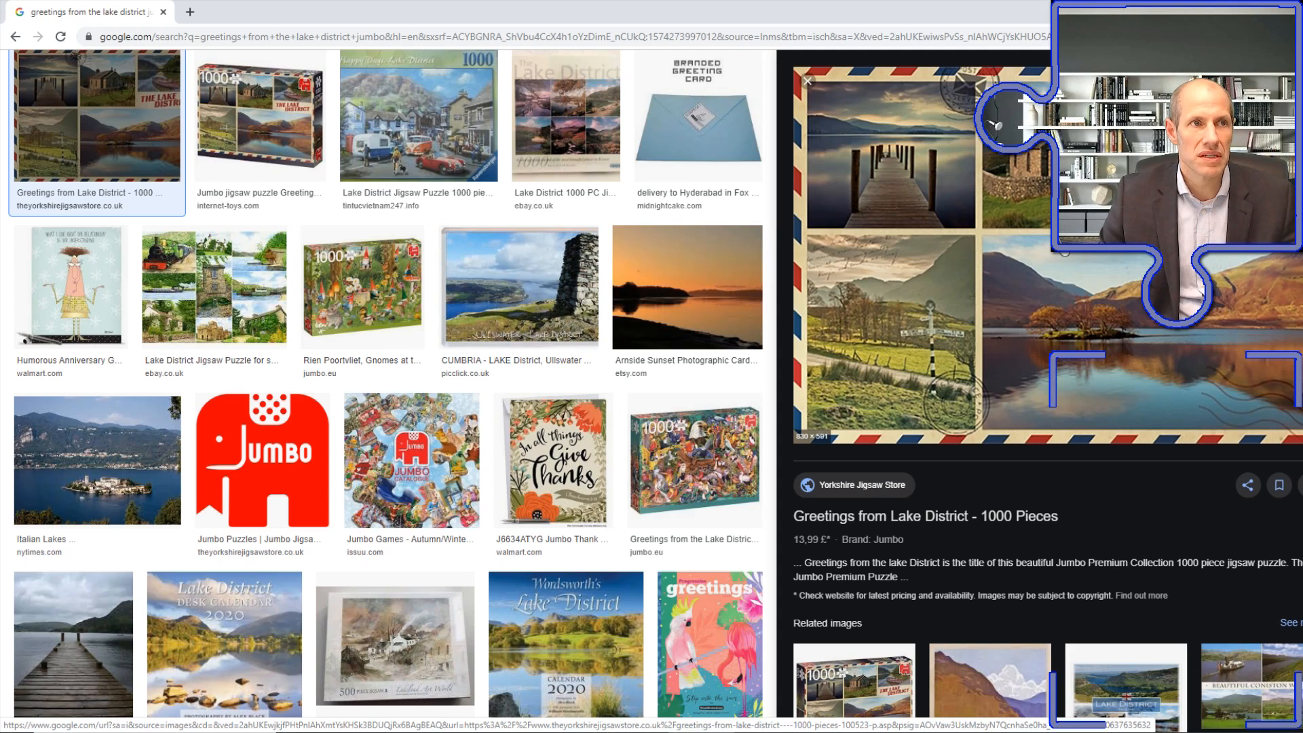
pyautogui.rightClick(1063, 245)
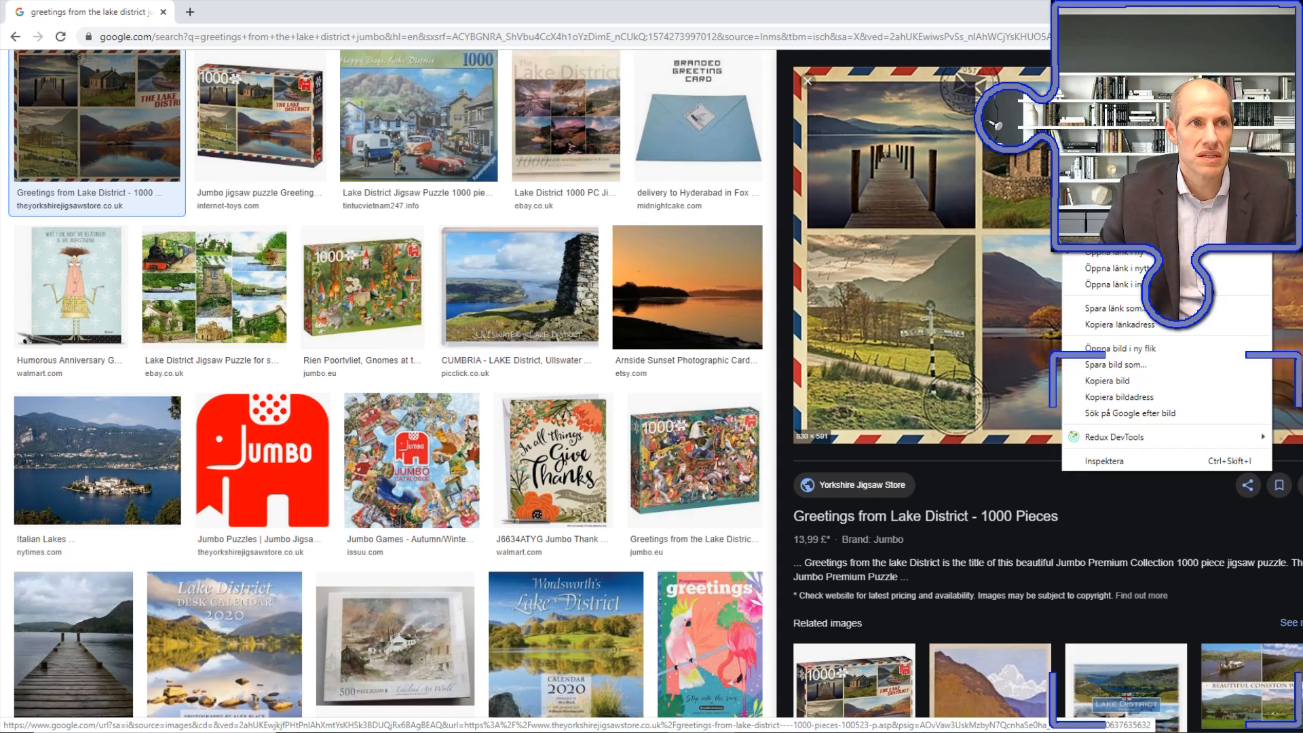
pyautogui.click(1152, 382)
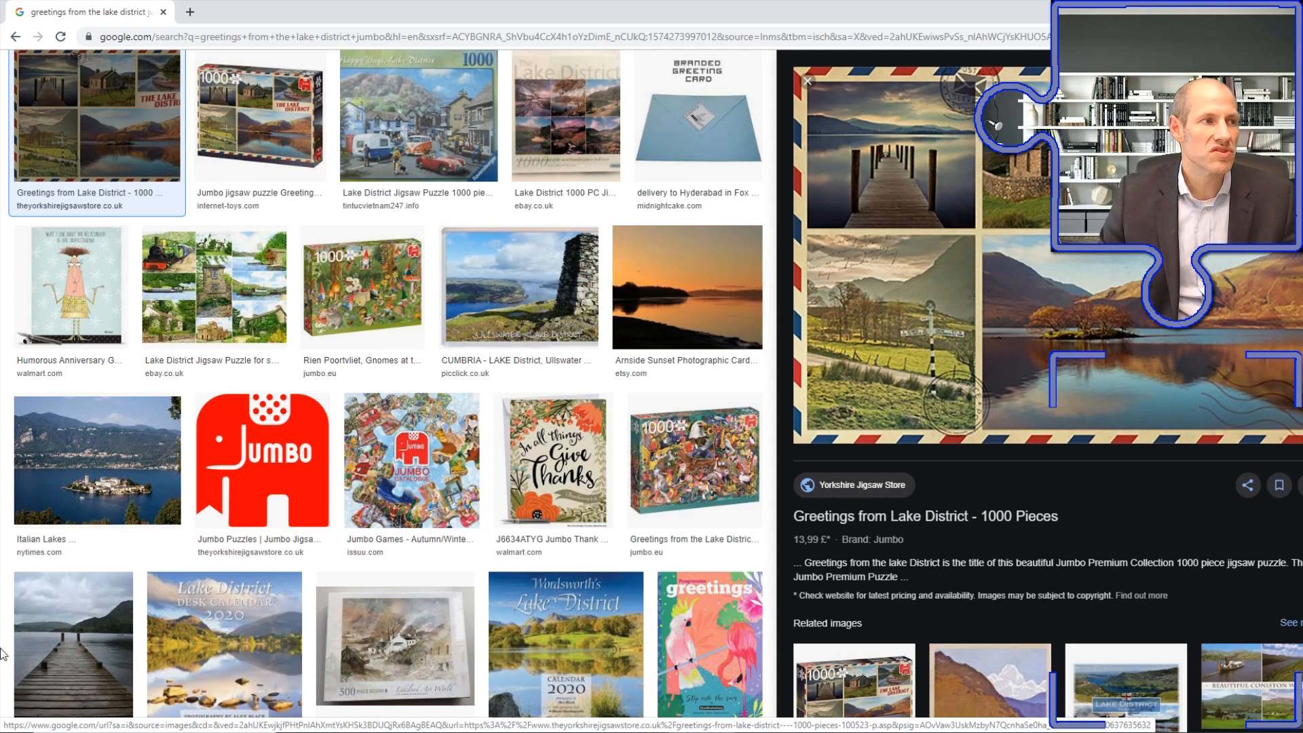
# Launch GIMP, check its official website gimp.org in the browser, and return to the GIMP window
pyautogui.click(8, 732)
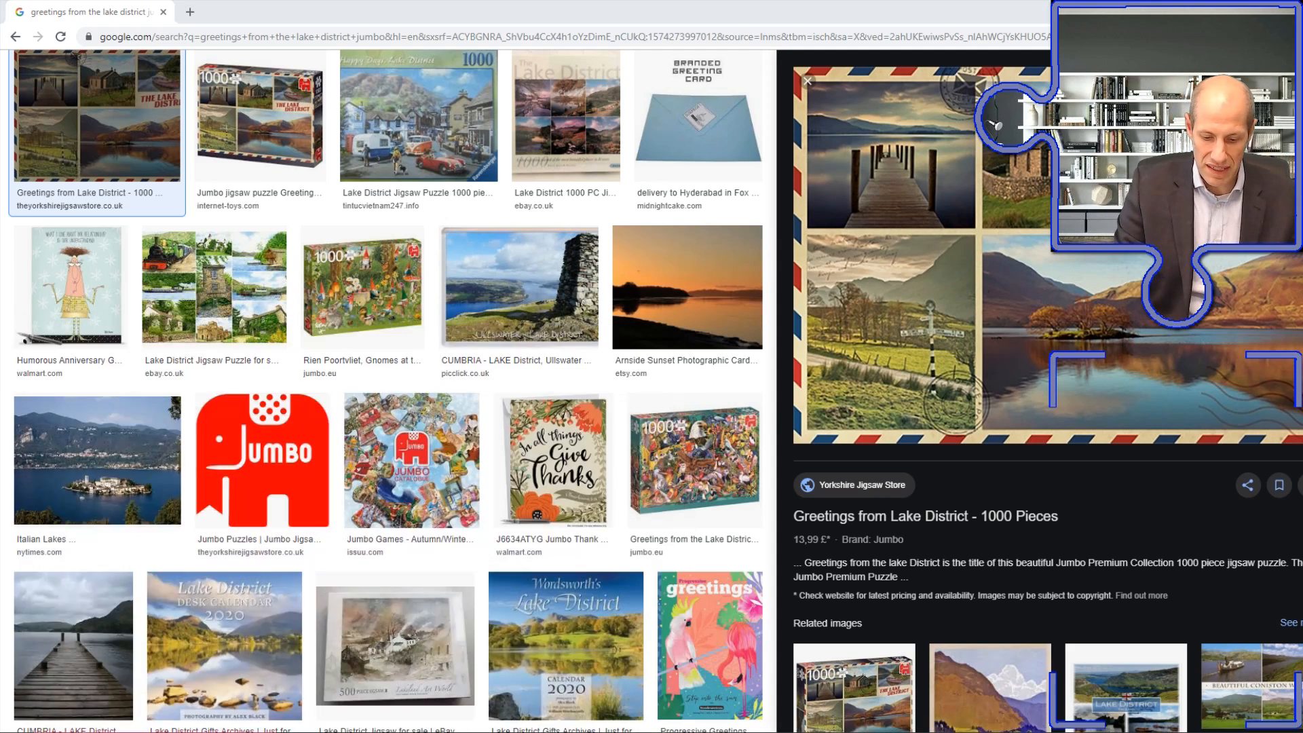
pyautogui.write('gimp')
pyautogui.press('Return')
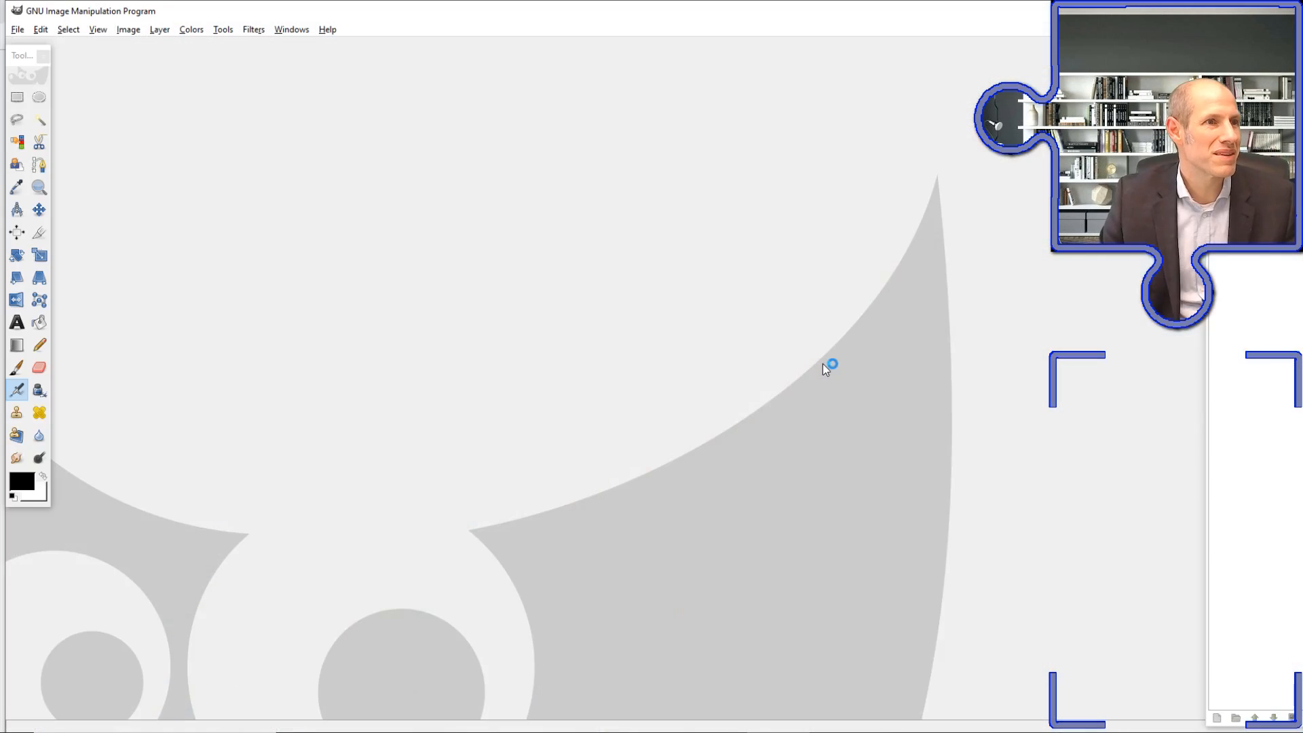
pyautogui.click(622, 732)
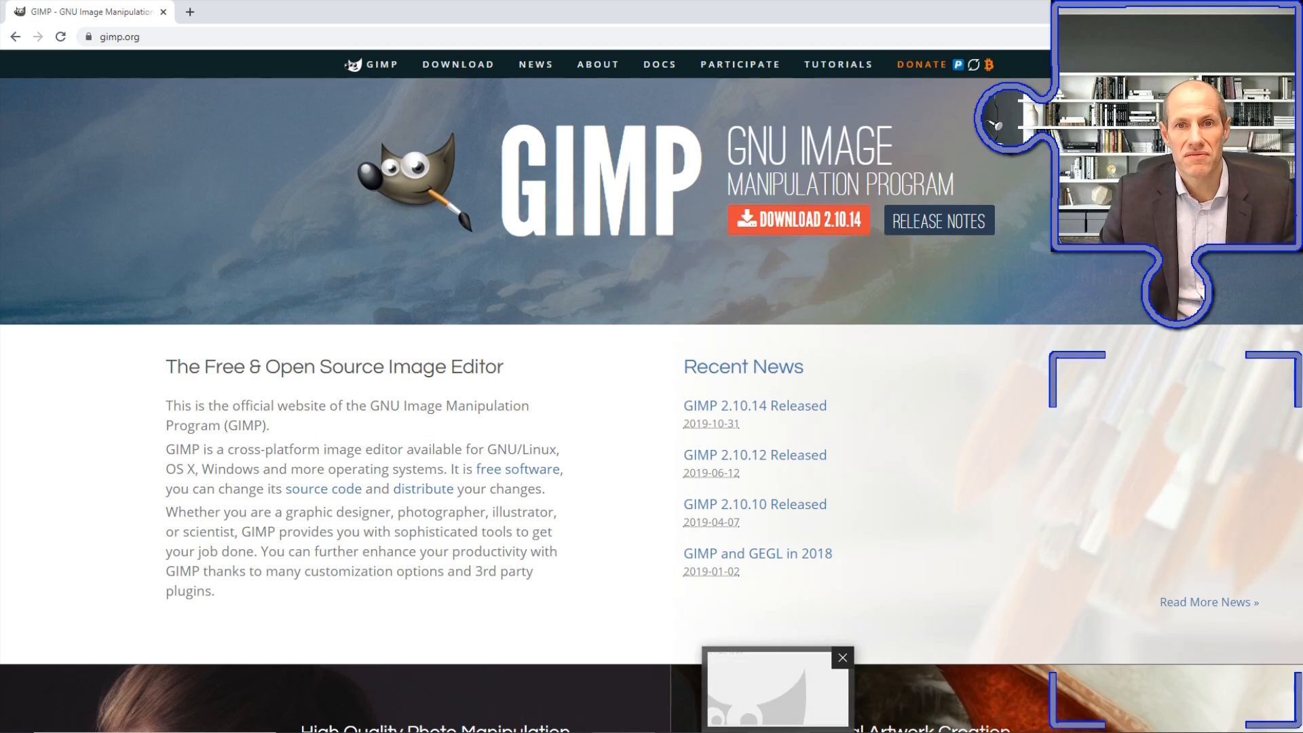
pyautogui.click(778, 732)
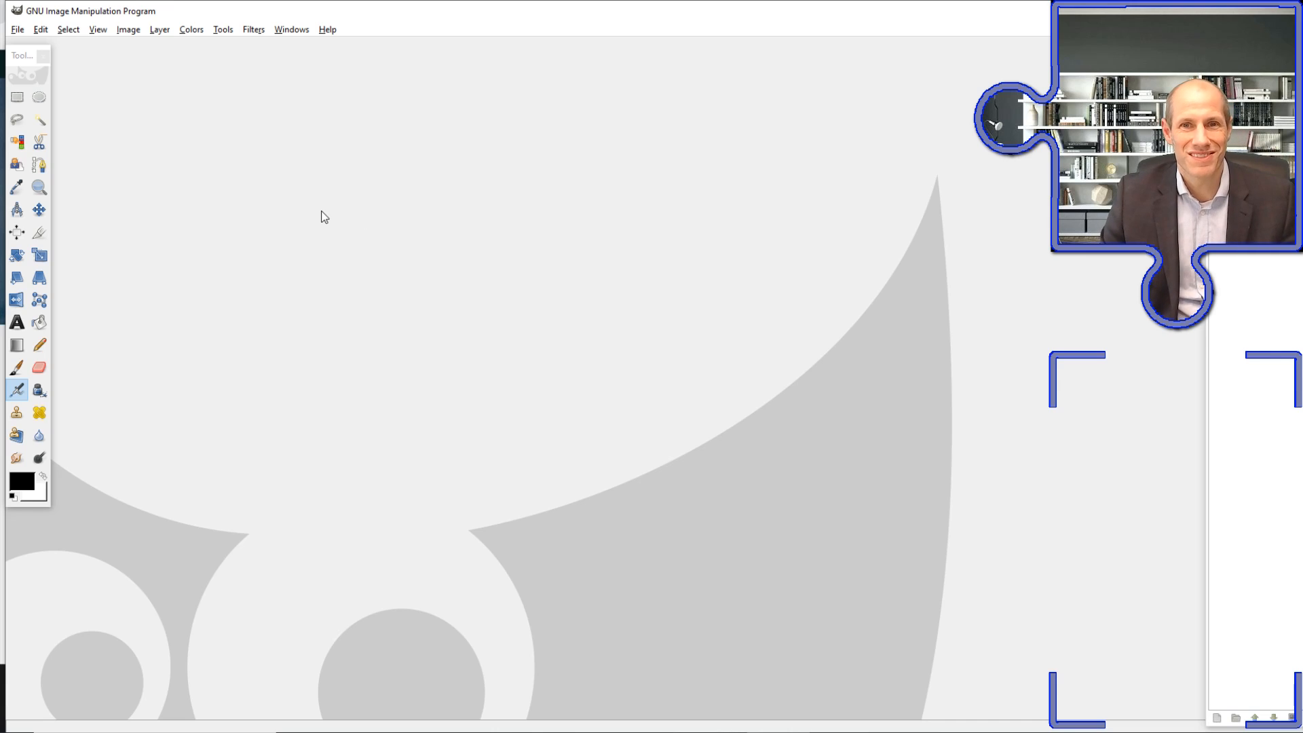
# Create a new image in GIMP from the copied jigsaw picture on the clipboard
pyautogui.click(18, 33)
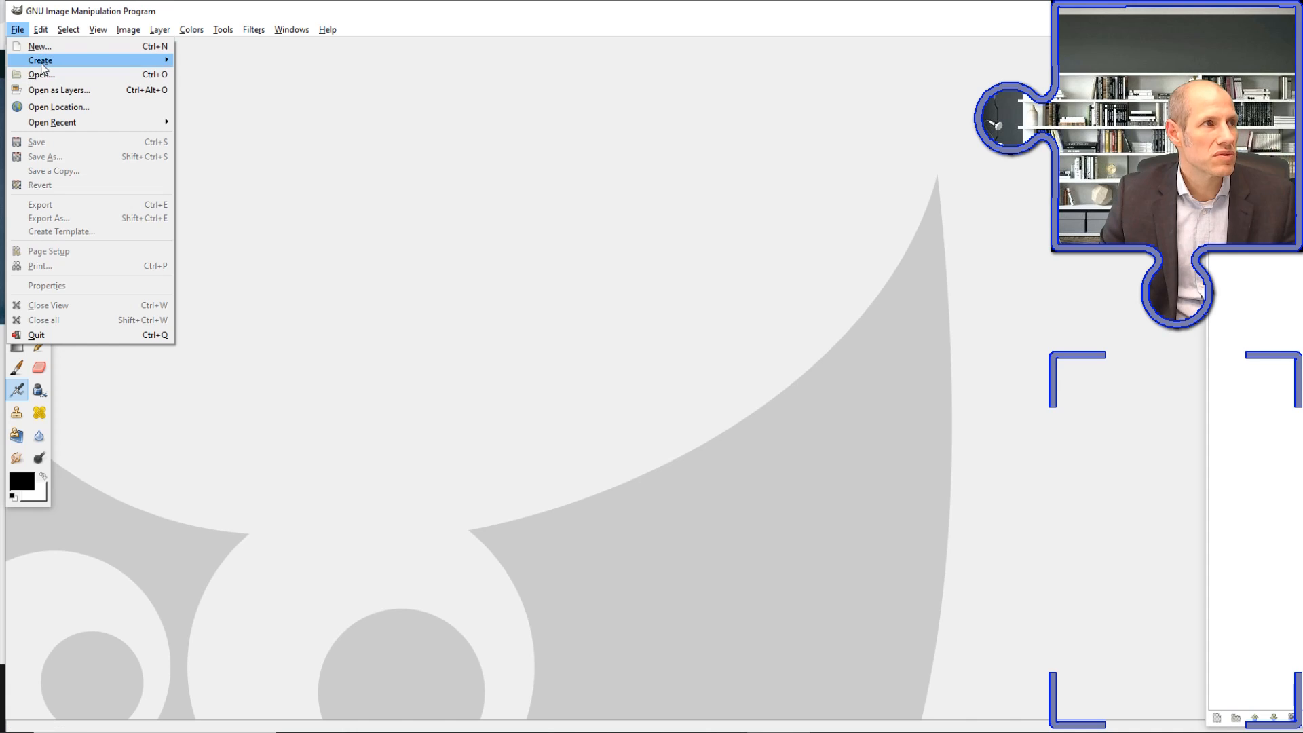
pyautogui.moveTo(48, 61)
pyautogui.click(278, 59)
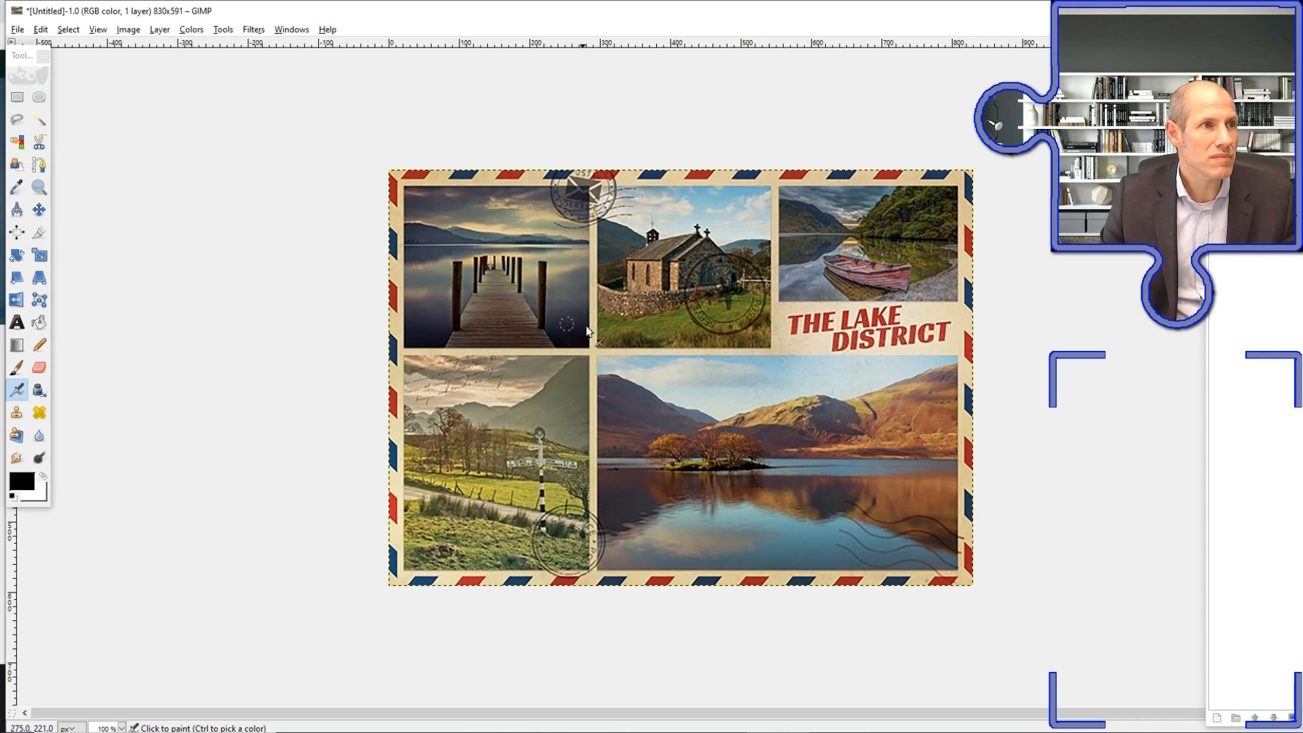
# Try moving the pasted picture on the canvas with the Move tool and undo the move
pyautogui.click(45, 207)
pyautogui.moveTo(617, 306); pyautogui.dragTo(653, 370)
pyautogui.hotkey('ctrl', 'z')
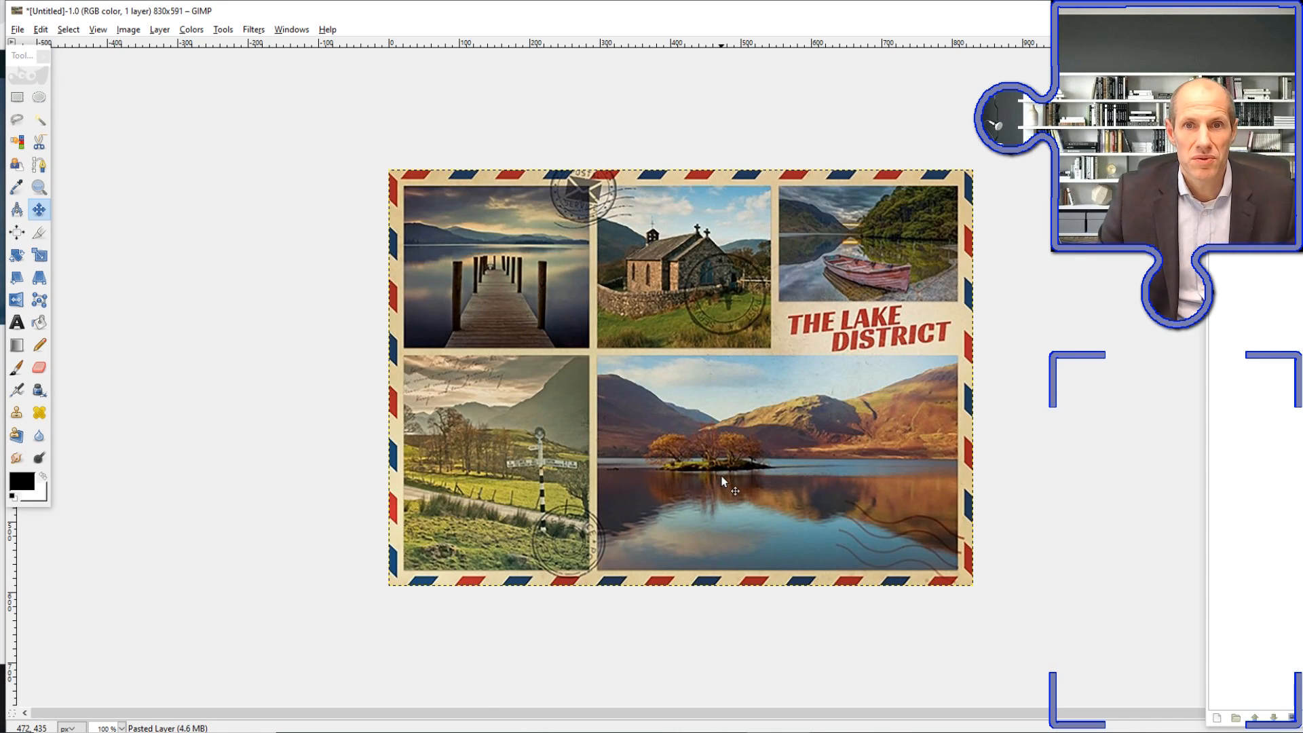
# Bring up the sizing notes and review the piece counts and the width and height calculations
pyautogui.click(1032, 732)
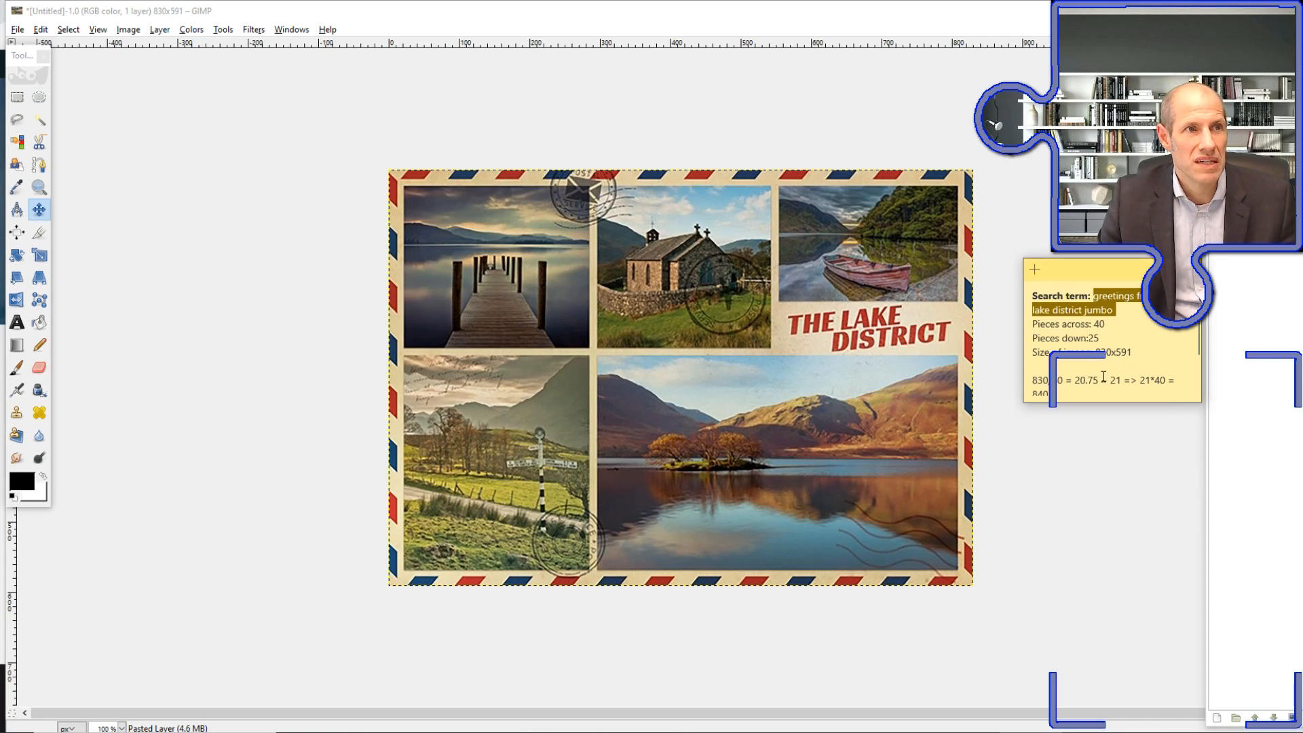
pyautogui.scroll(-3, 1120, 363)
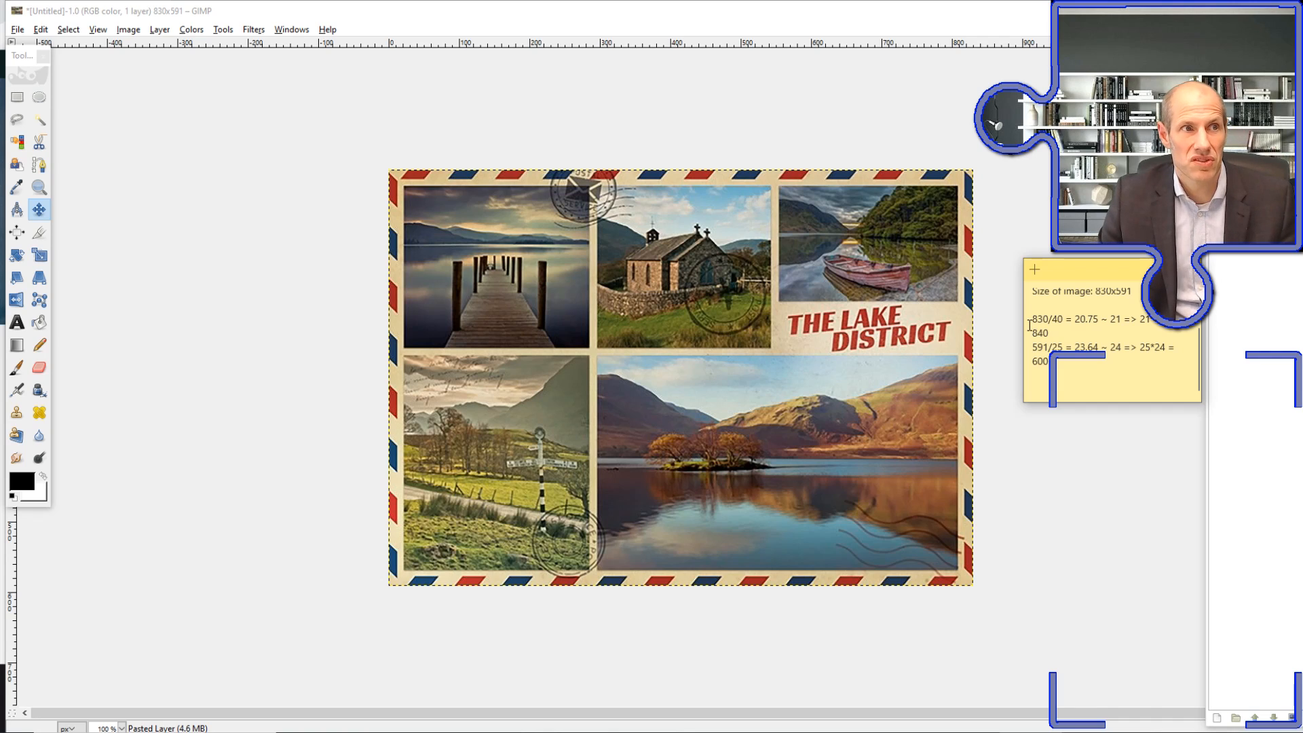
pyautogui.moveTo(1061, 364); pyautogui.dragTo(1024, 362)
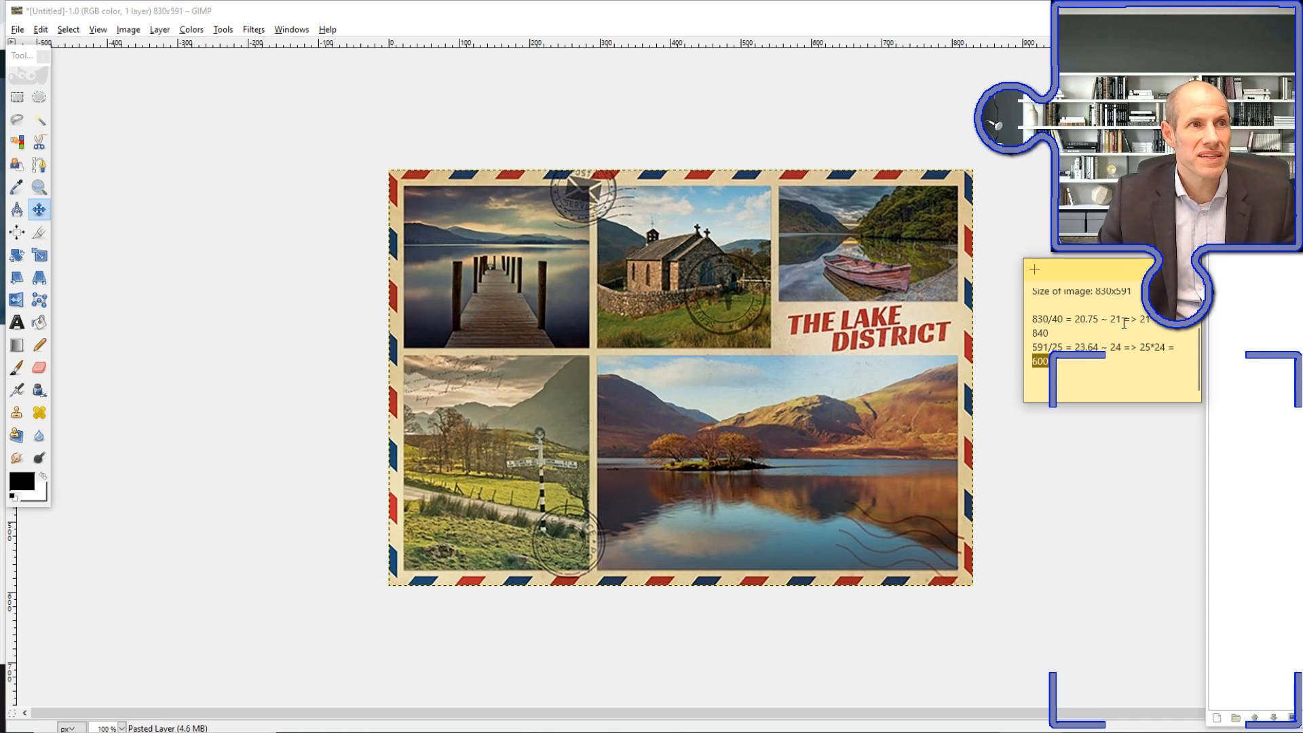
# Start scaling the image with width and height linked, and set the width to 840 px
pyautogui.click(137, 32)
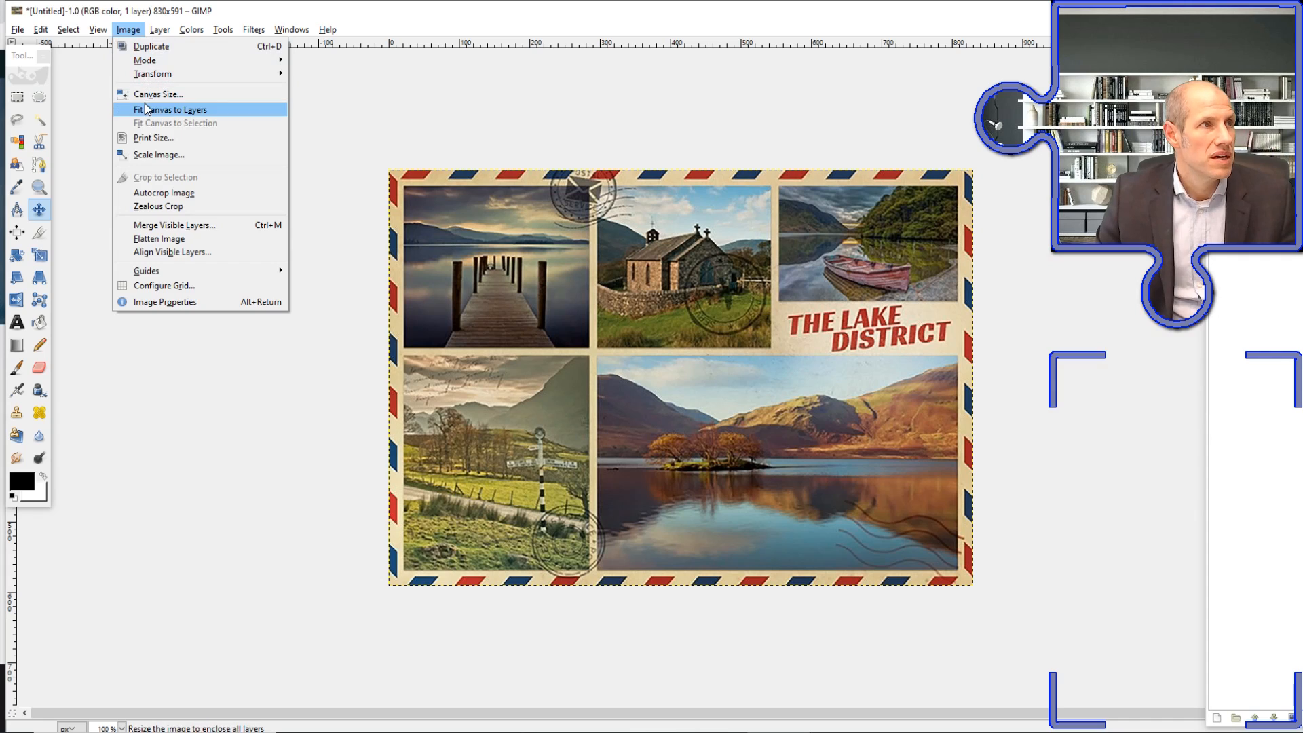
pyautogui.click(148, 155)
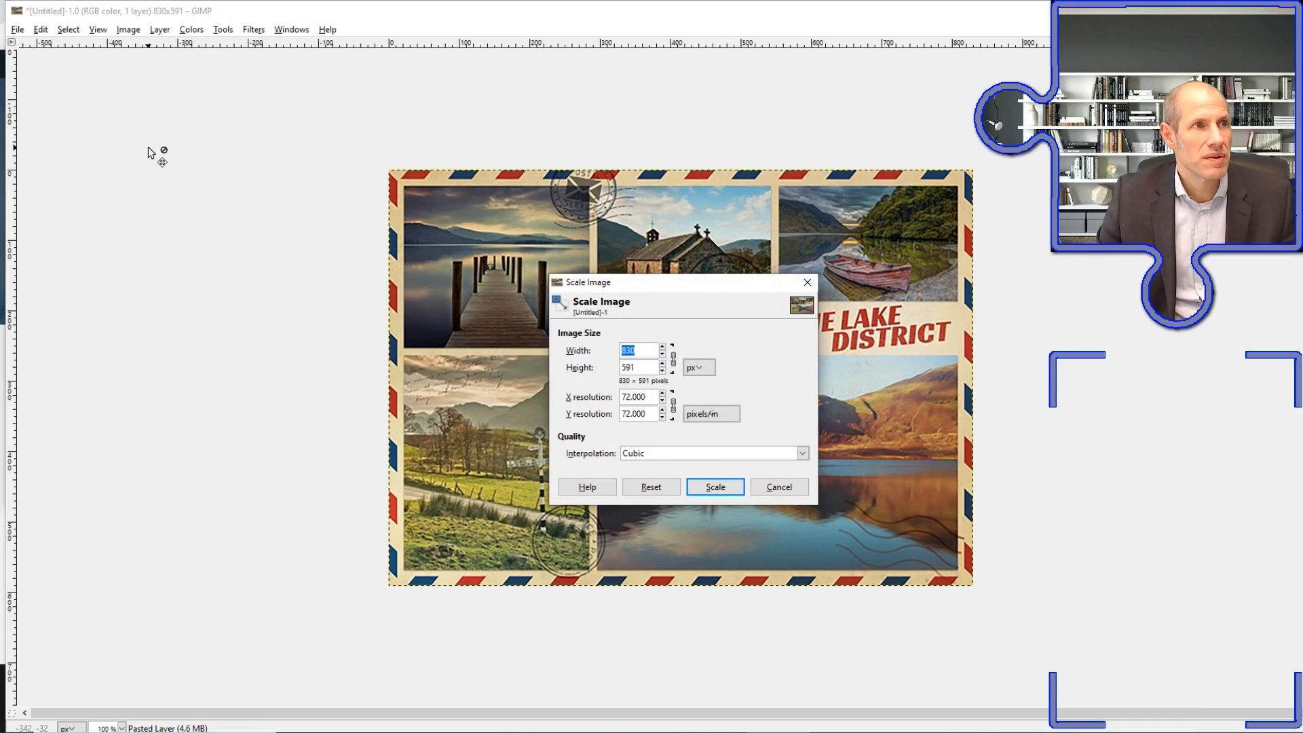
pyautogui.click(674, 365)
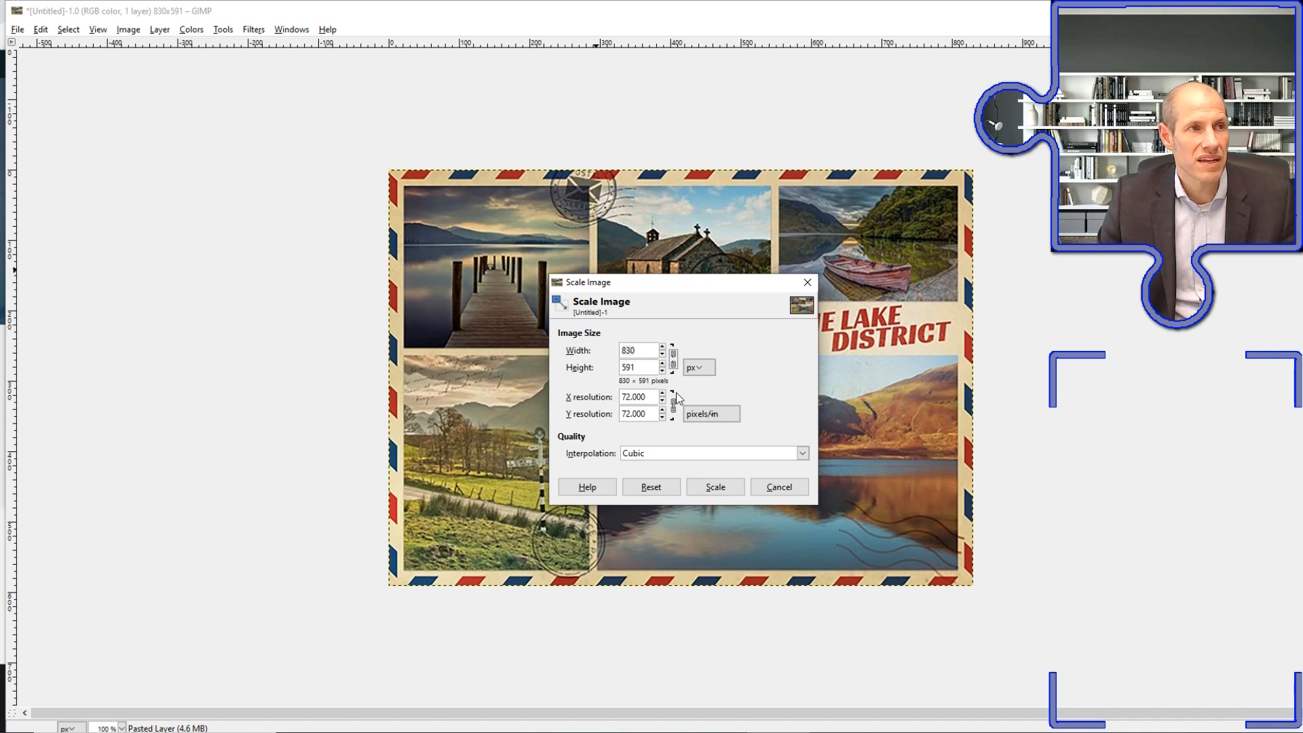
pyautogui.click(674, 359)
pyautogui.click(649, 350)
pyautogui.doubleClick(650, 350)
pyautogui.press('Tab')
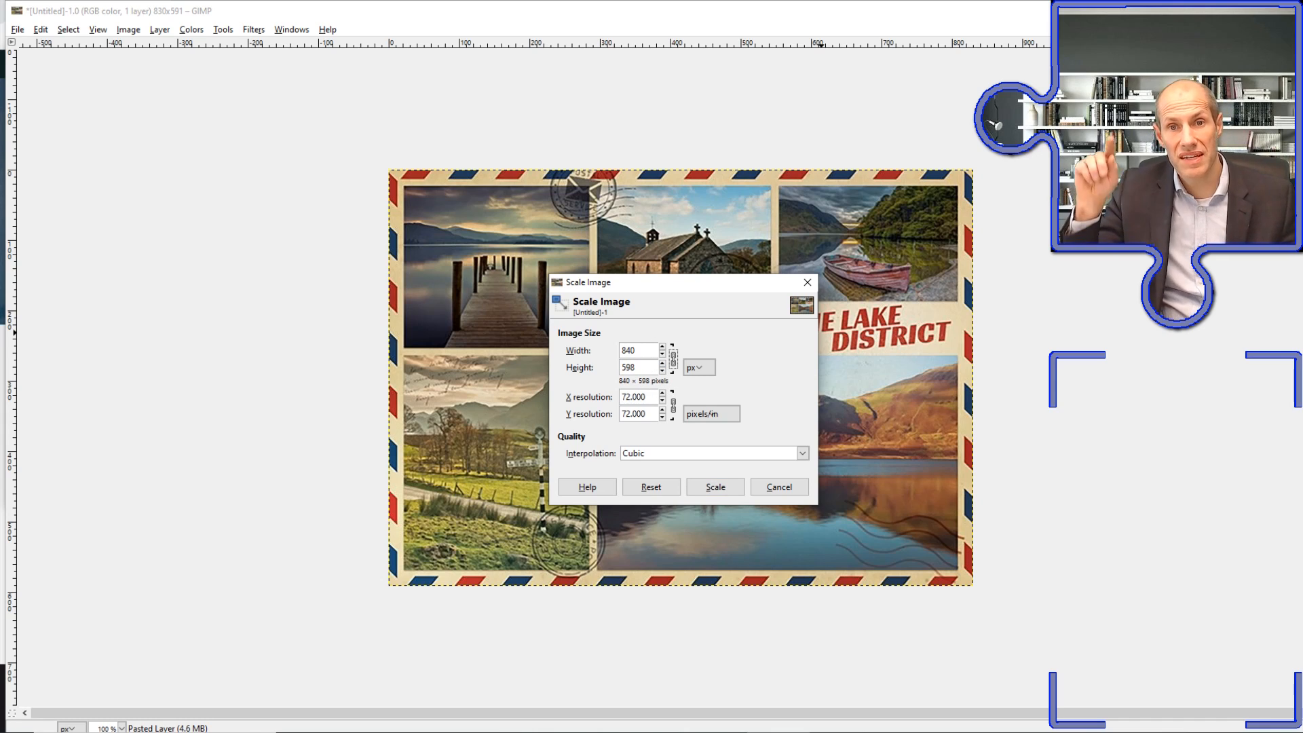
# Set the scaled image's height to 600 px
pyautogui.click(645, 366)
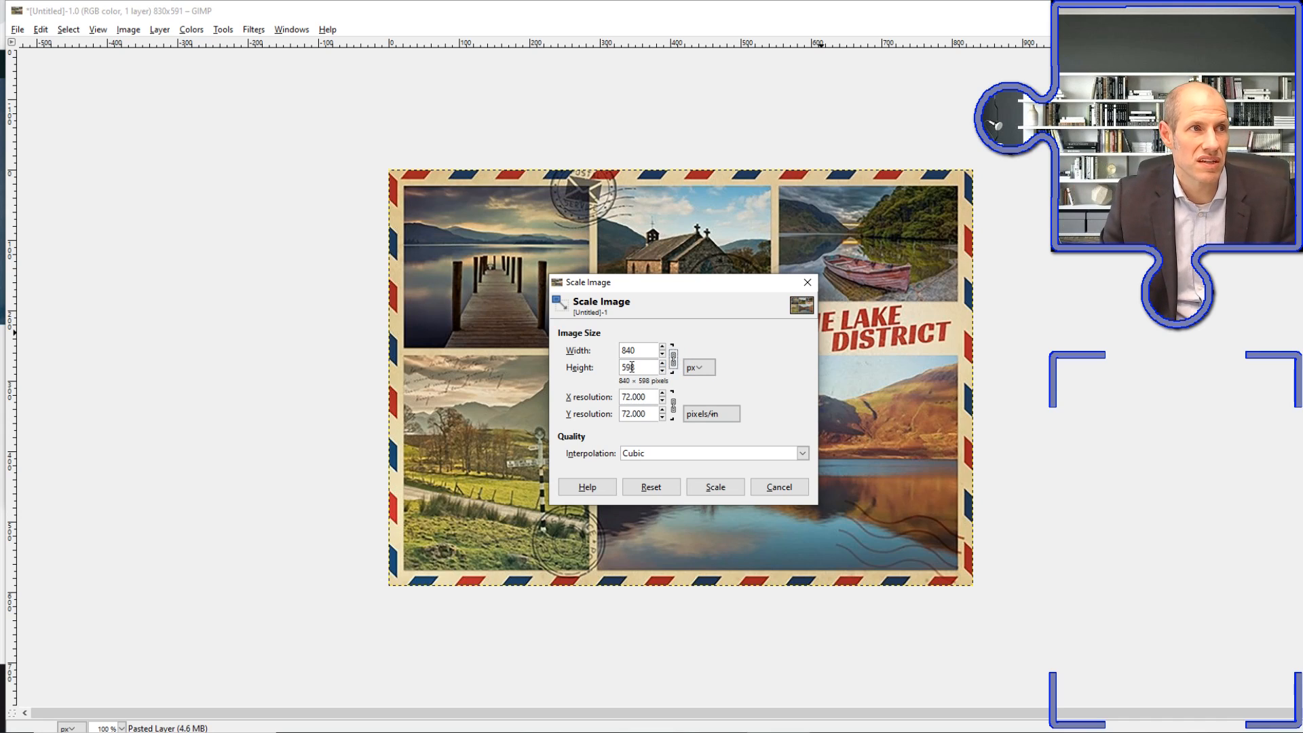
pyautogui.moveTo(644, 367); pyautogui.dragTo(600, 370)
pyautogui.write('600')
pyautogui.press('Tab')
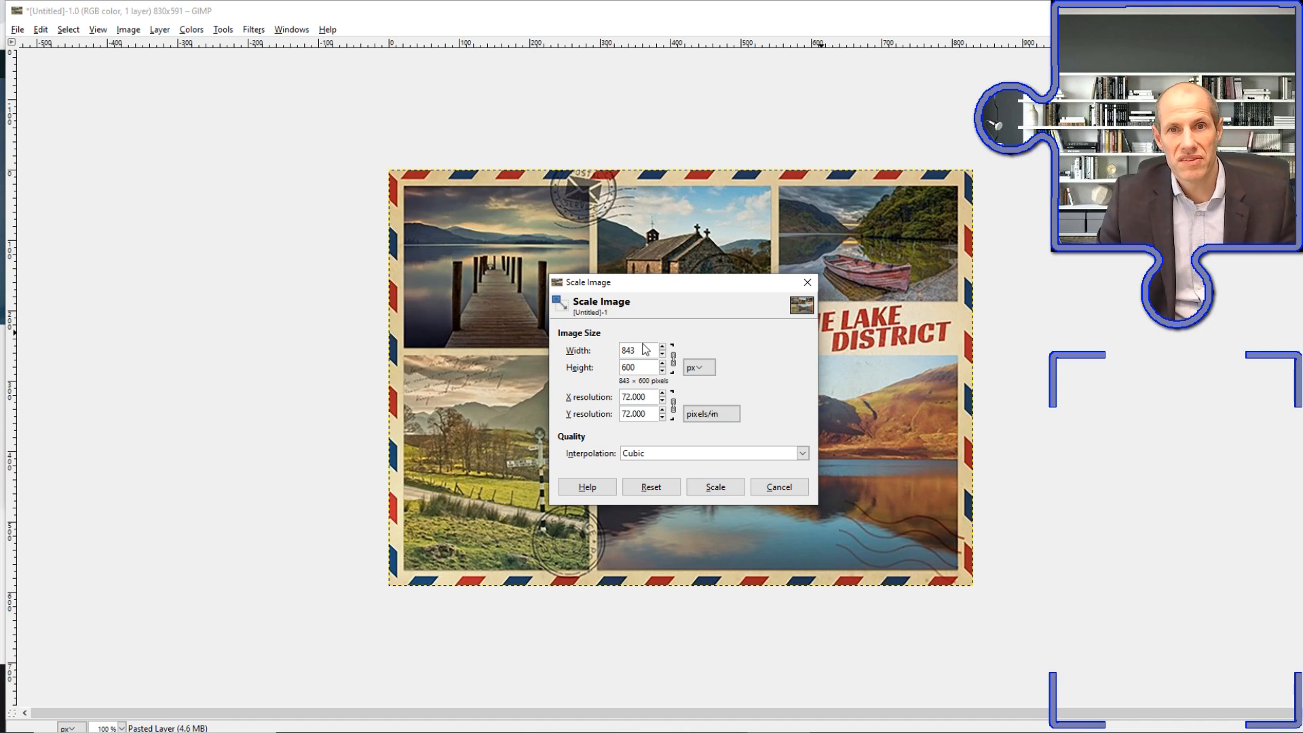
# Unlink width and height, set the width to 840 px, and scale the image
pyautogui.click(672, 355)
pyautogui.click(641, 351)
pyautogui.moveTo(641, 351); pyautogui.dragTo(618, 356)
pyautogui.write('840')
pyautogui.click(673, 358)
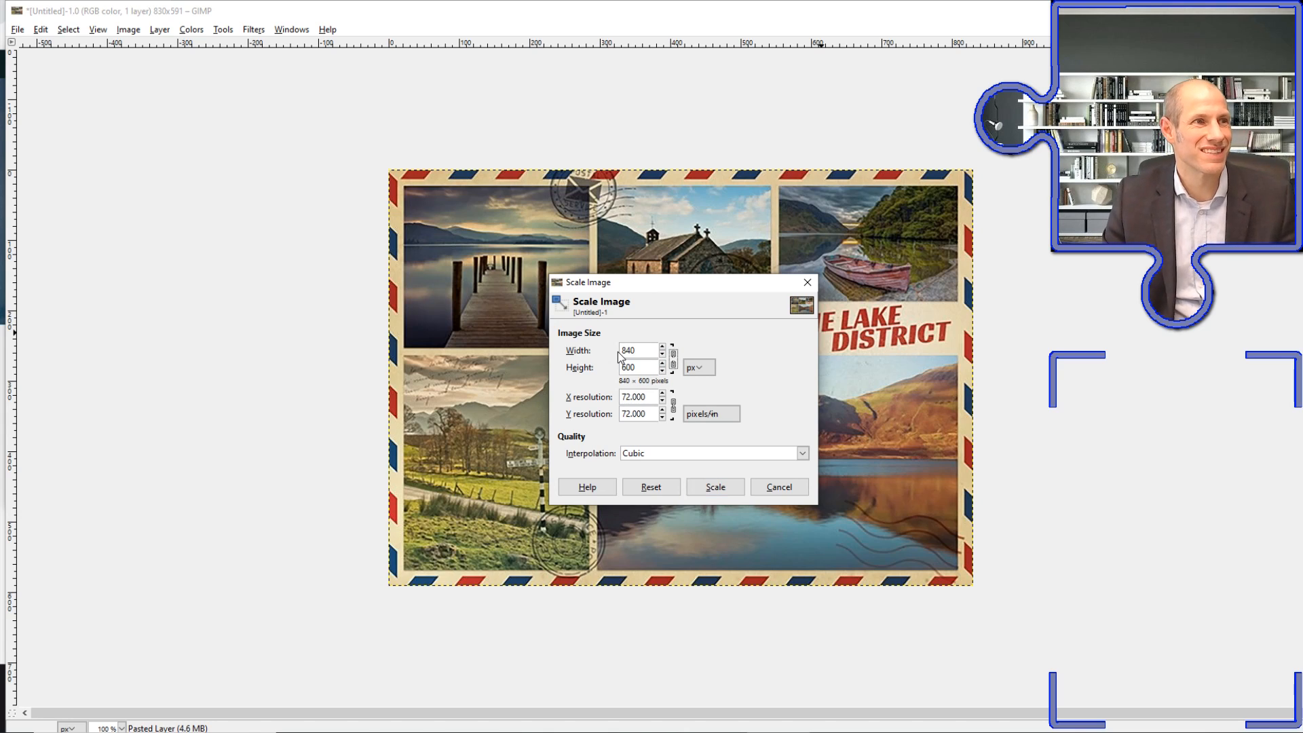
pyautogui.click(728, 486)
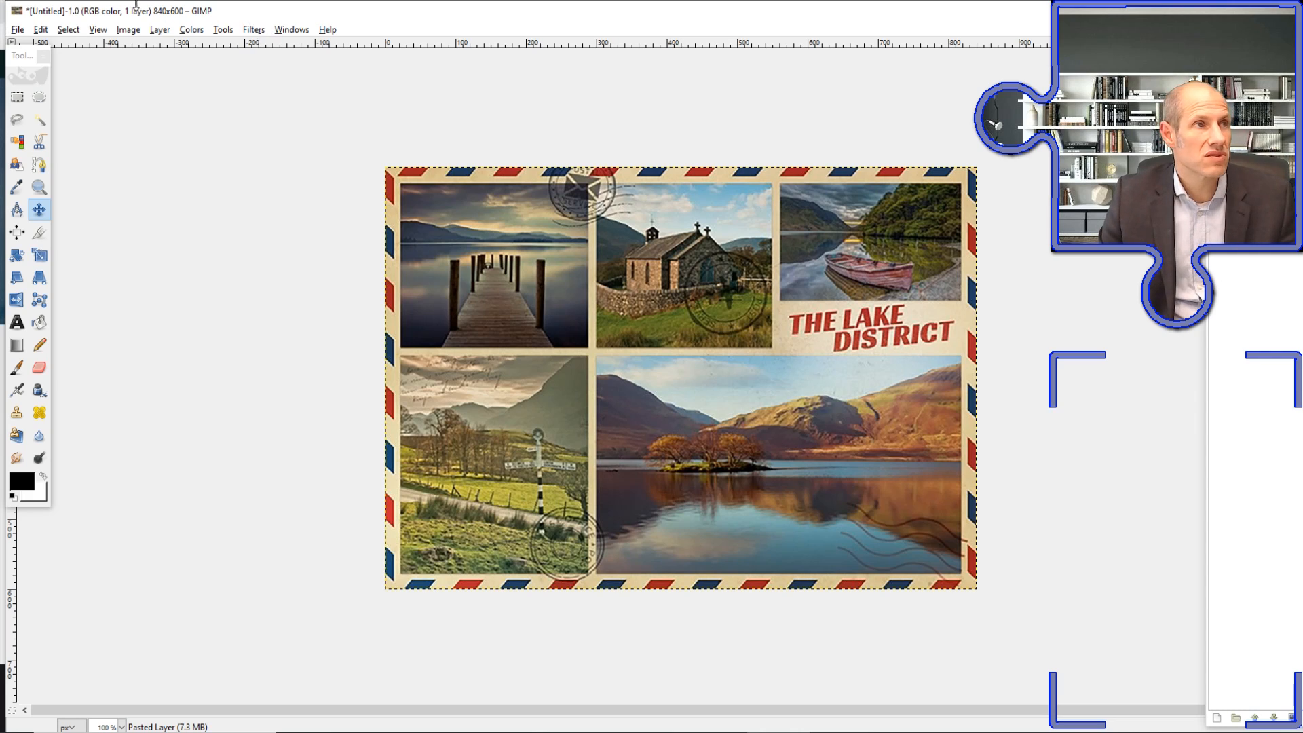
# Add a transparent 840 × 600 px layer and check it by briefly hiding the picture layer
pyautogui.click(164, 32)
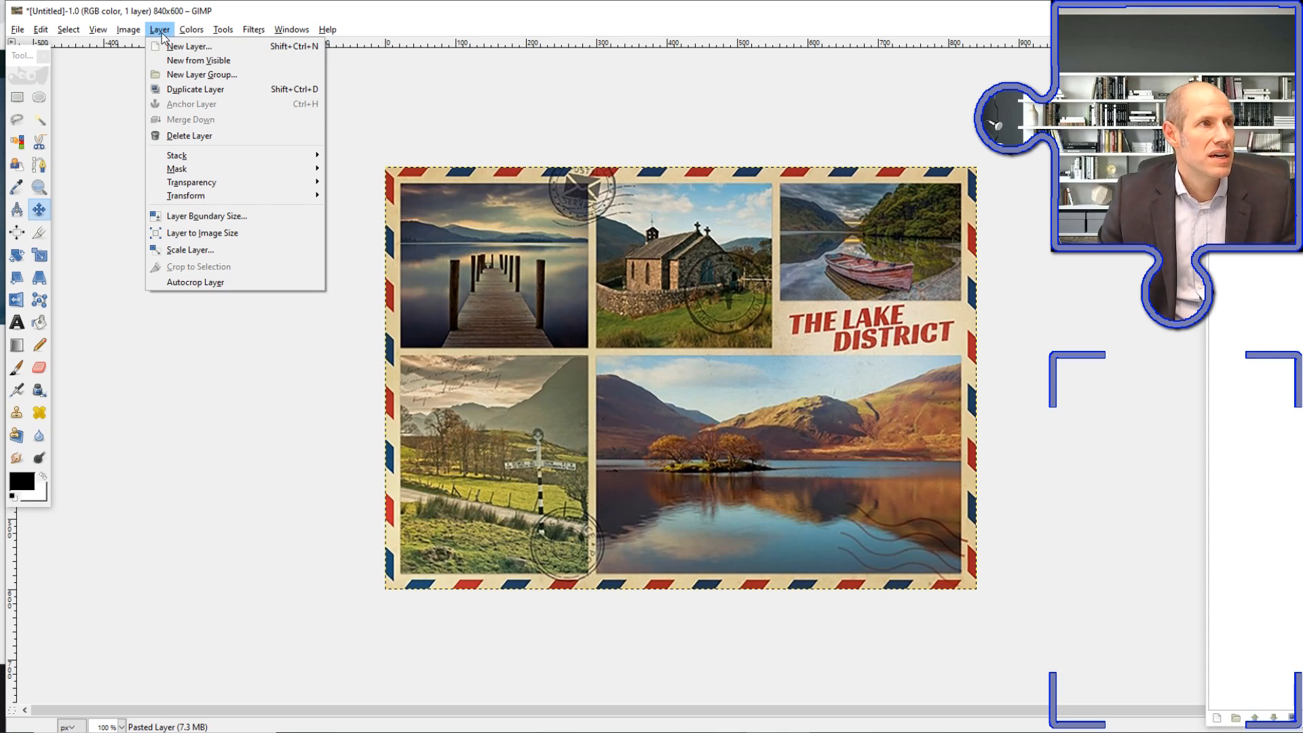
pyautogui.click(171, 50)
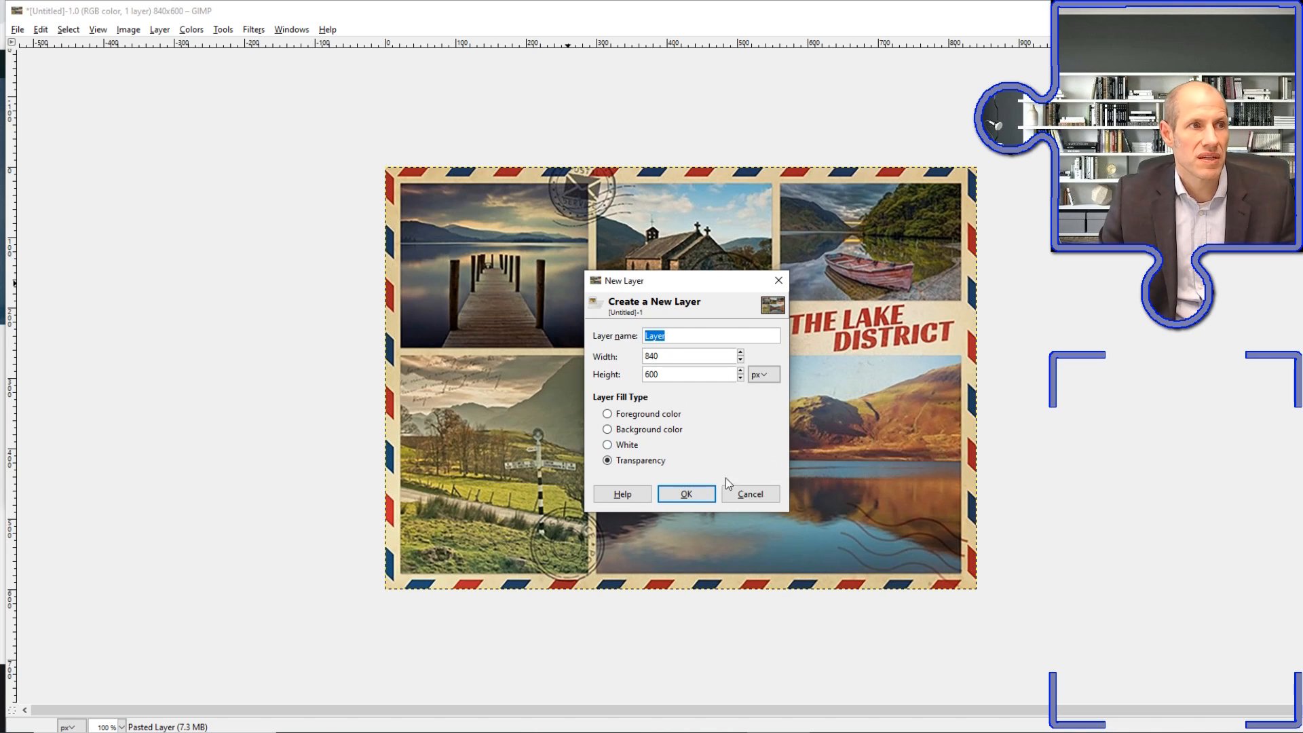
pyautogui.click(686, 493)
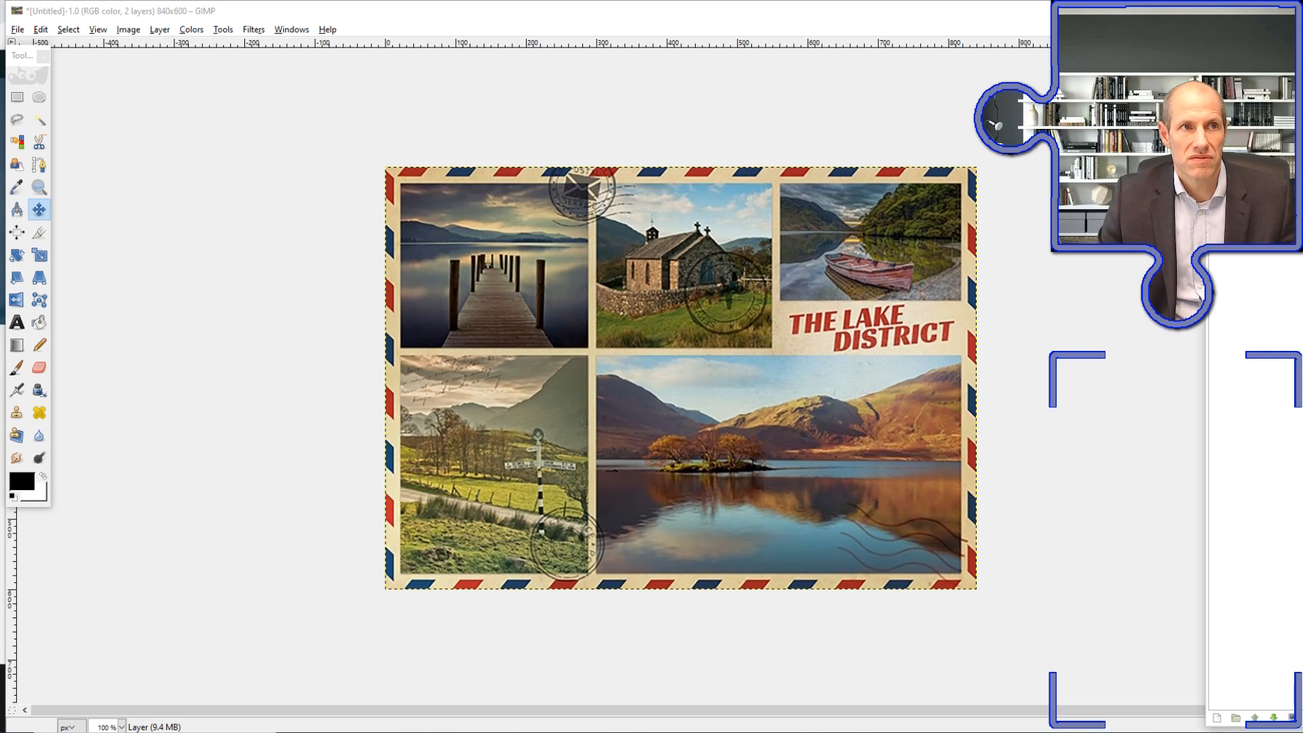
pyautogui.click(1217, 193)
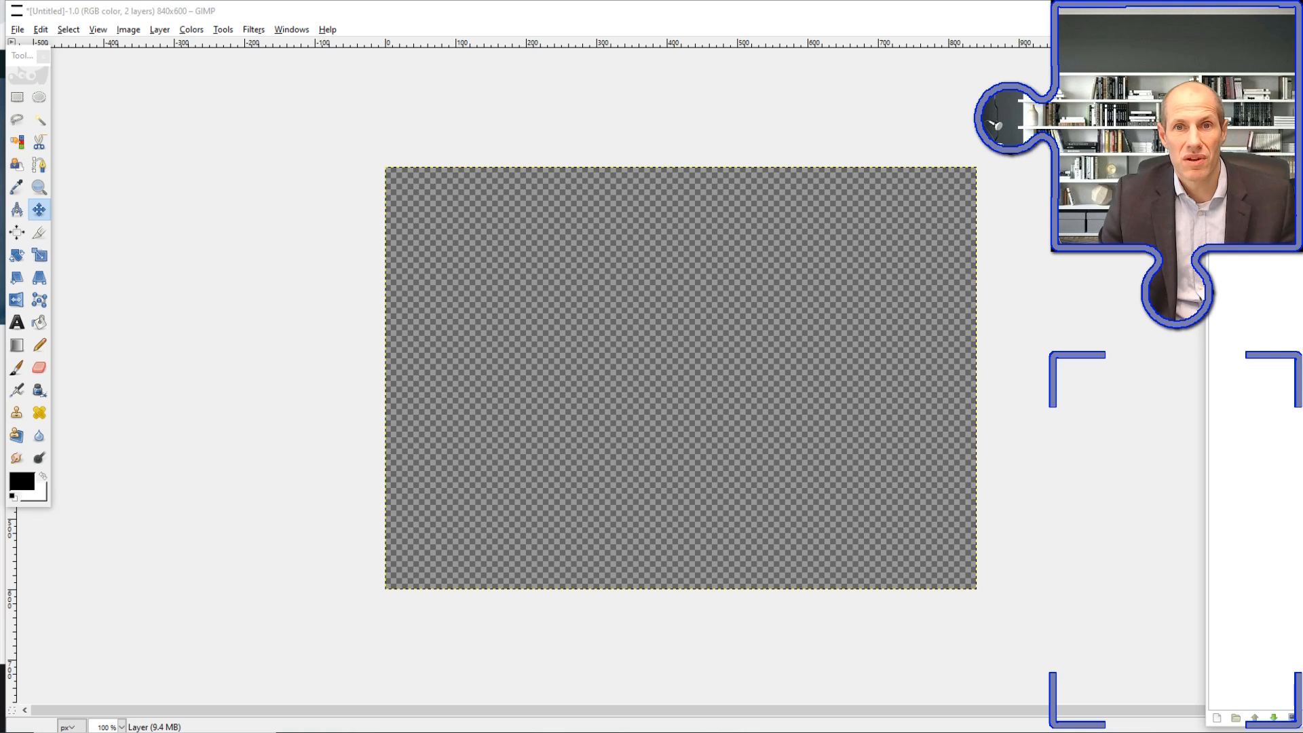
pyautogui.click(1217, 194)
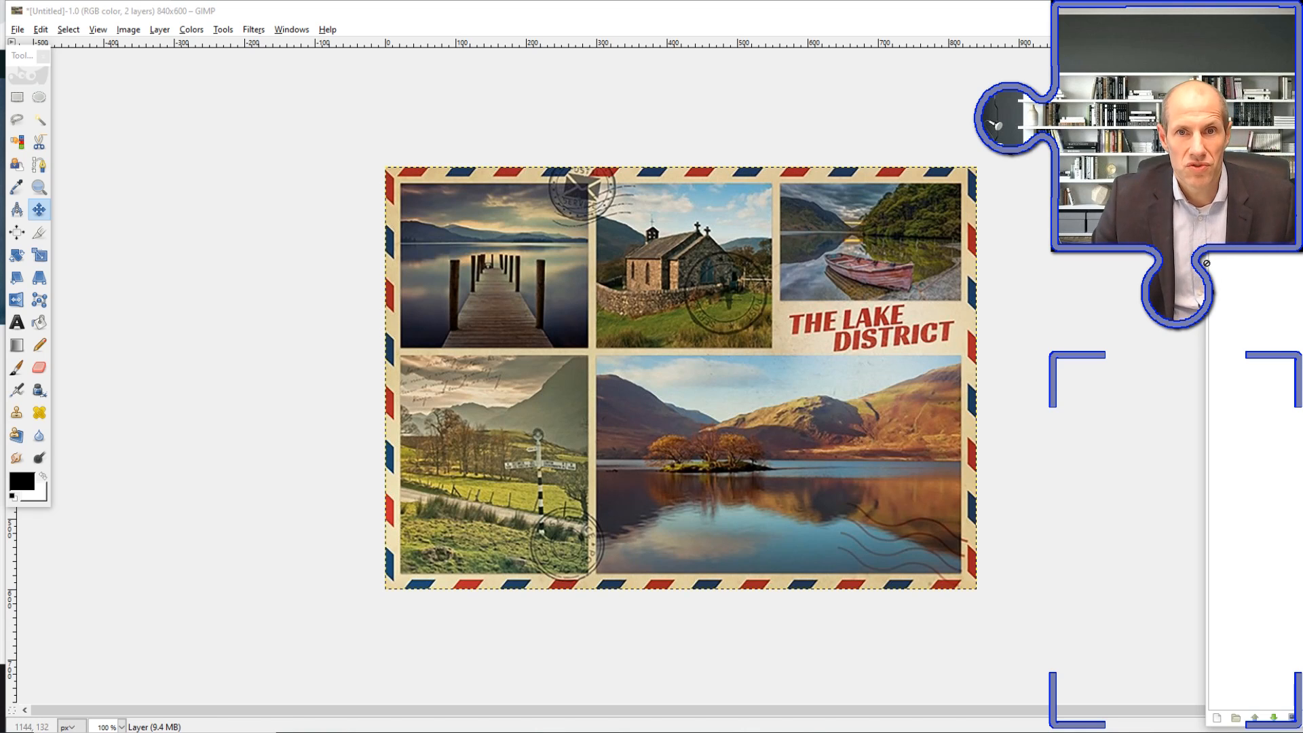
# Start the Grid pattern render filter on the new layer and bring up the sizing notes beside it
pyautogui.click(253, 30)
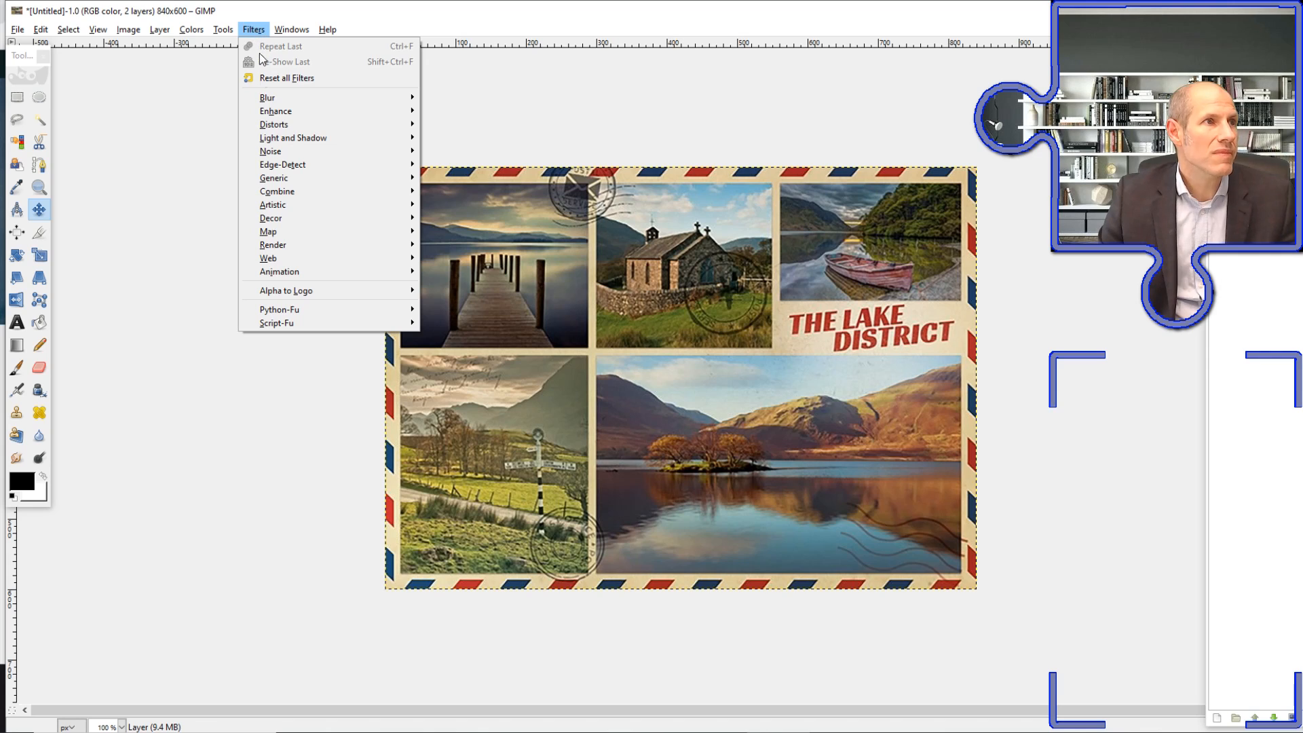
pyautogui.moveTo(310, 246)
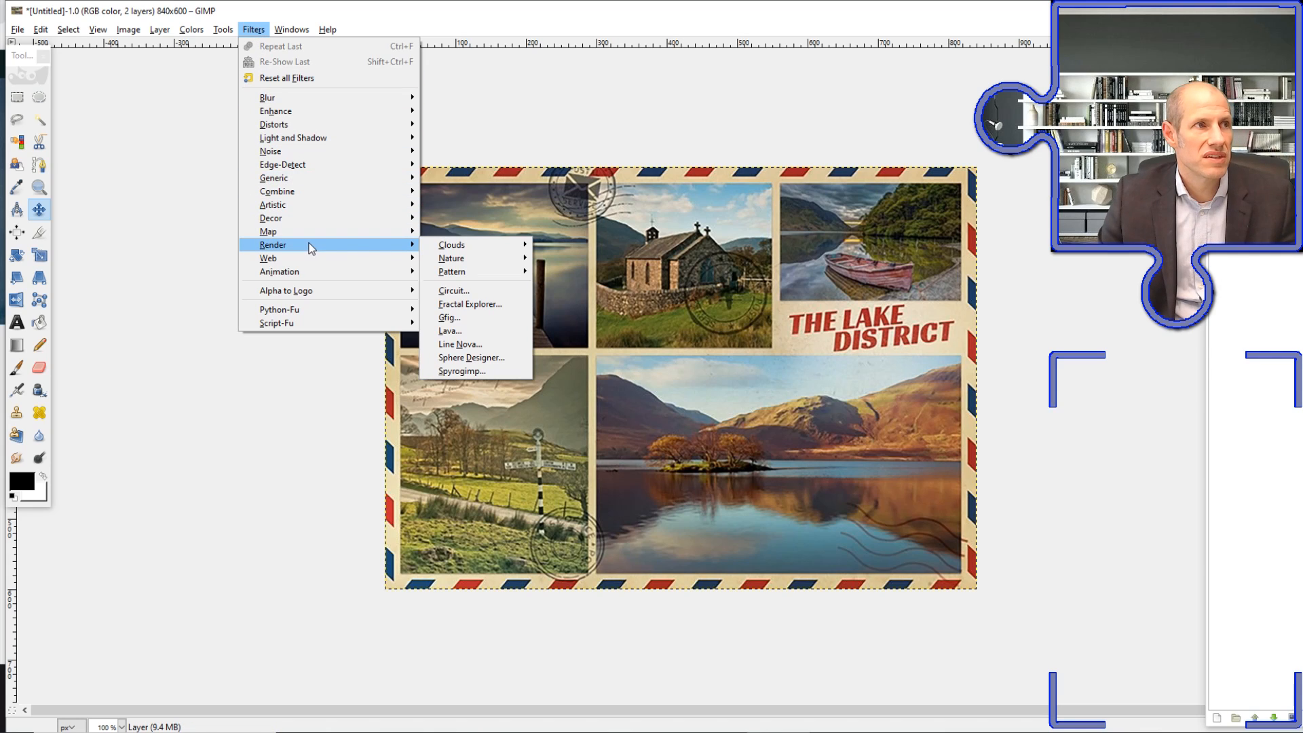
pyautogui.moveTo(491, 267)
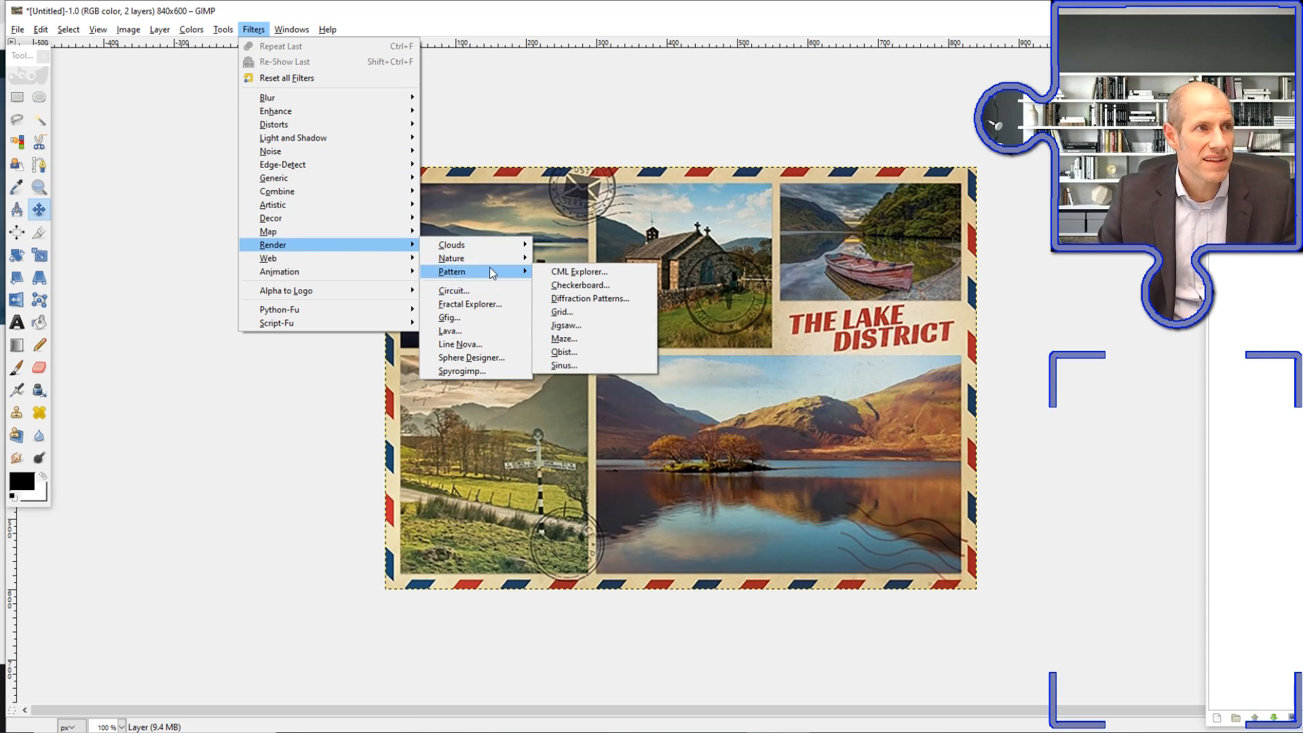
pyautogui.click(574, 311)
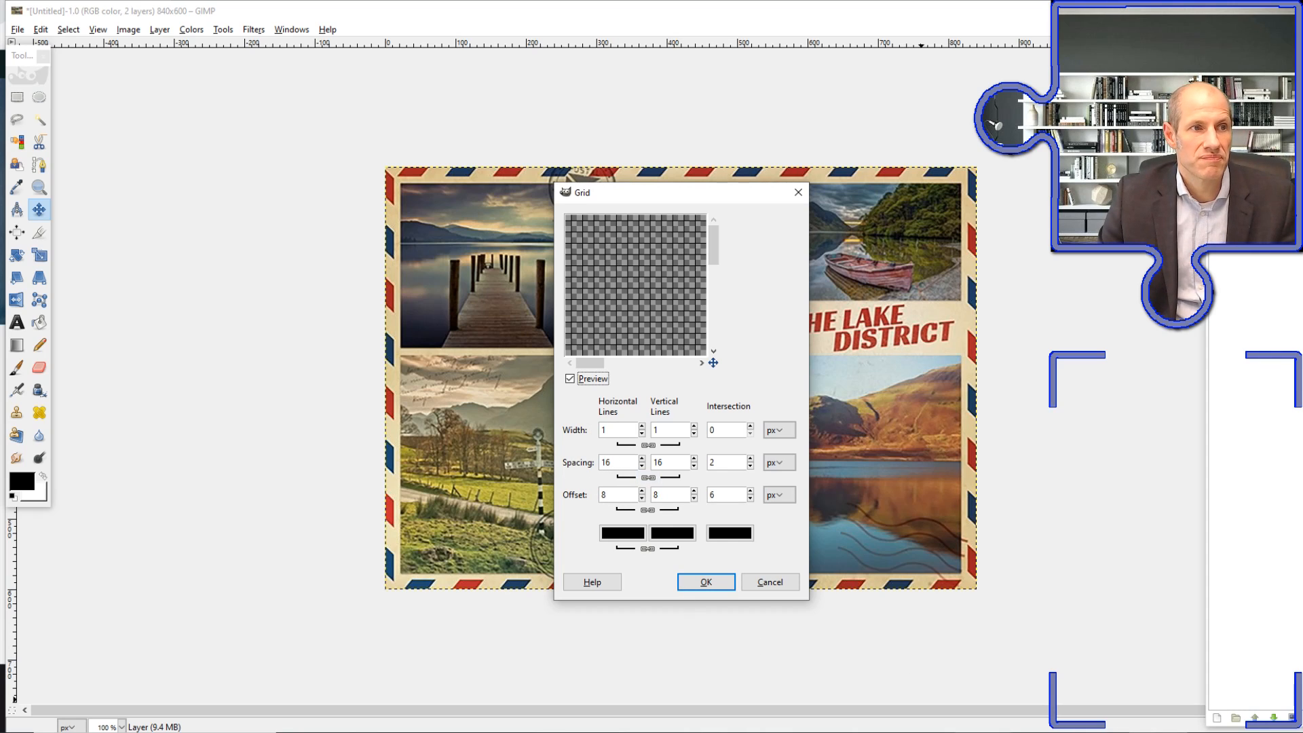
pyautogui.click(977, 732)
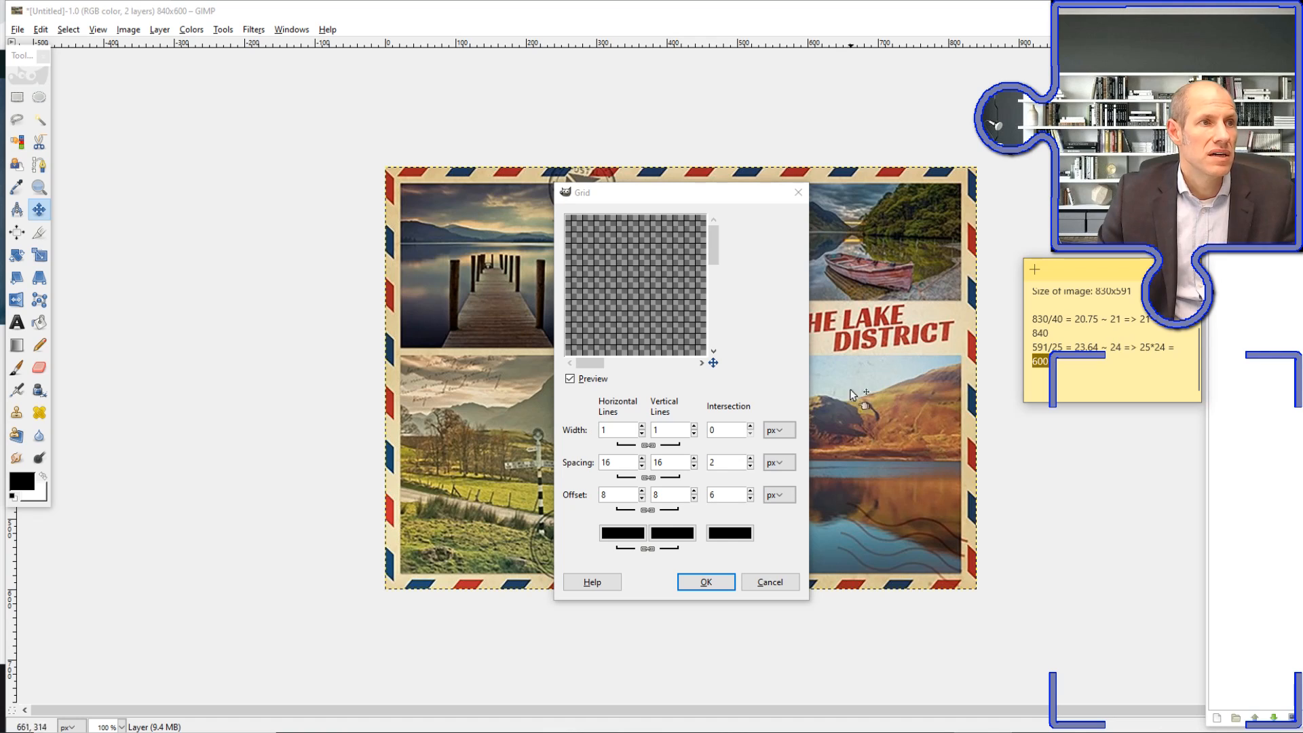
# Enter 21 px as the spacing of the grid's horizontal lines and correct it to 24 px
pyautogui.click(616, 459)
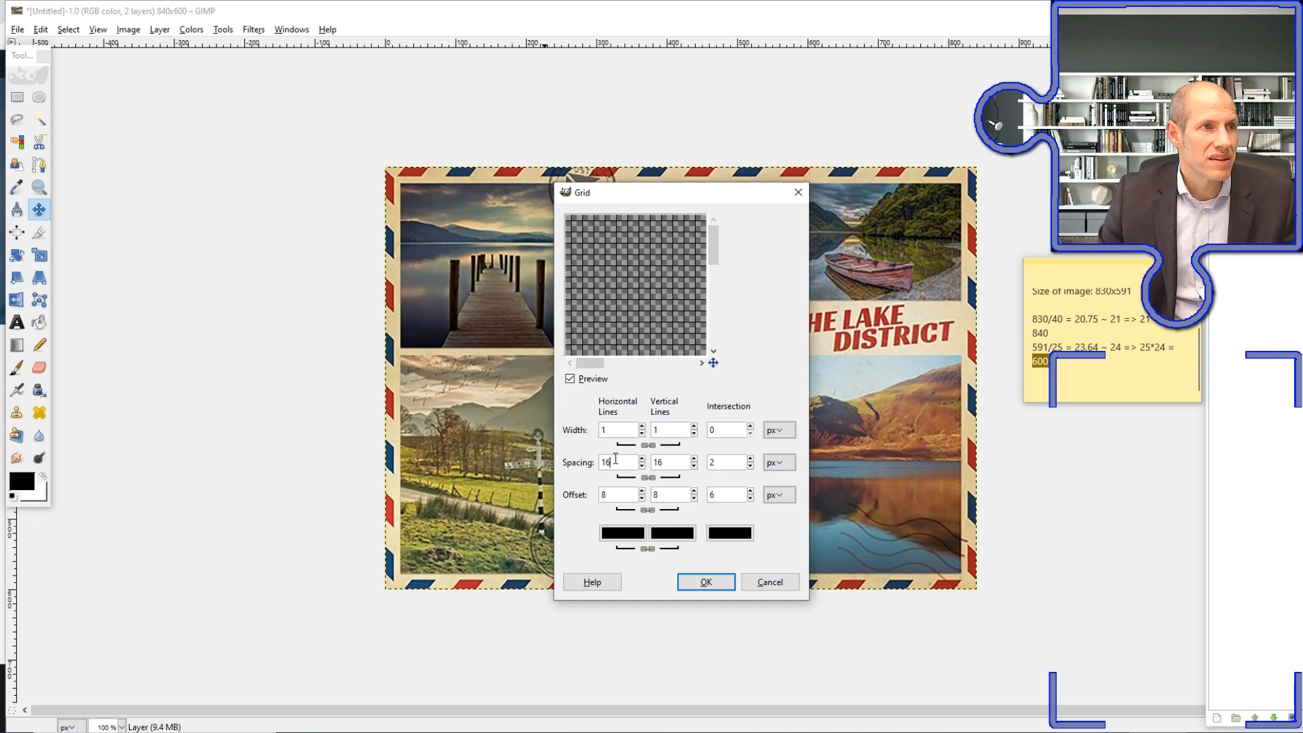
pyautogui.doubleClick(632, 461)
pyautogui.write('21')
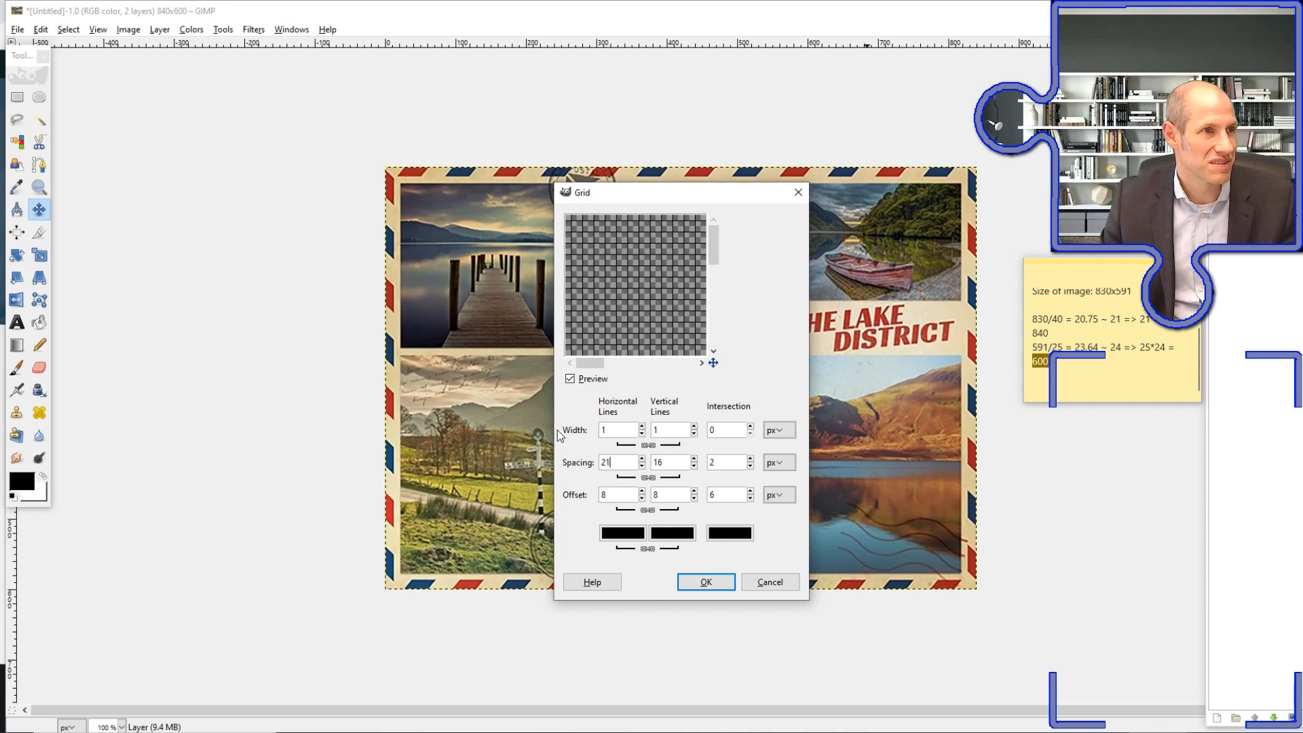
pyautogui.moveTo(624, 463); pyautogui.dragTo(574, 473)
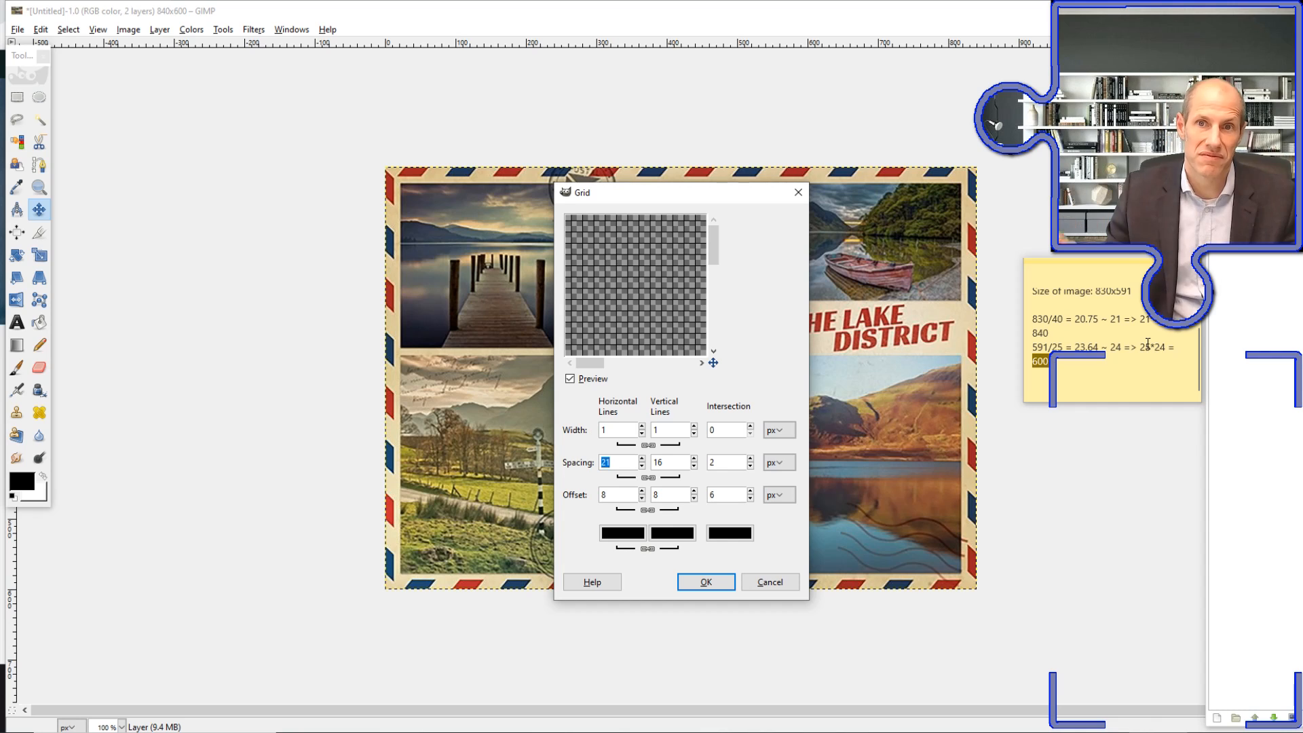
pyautogui.write('24')
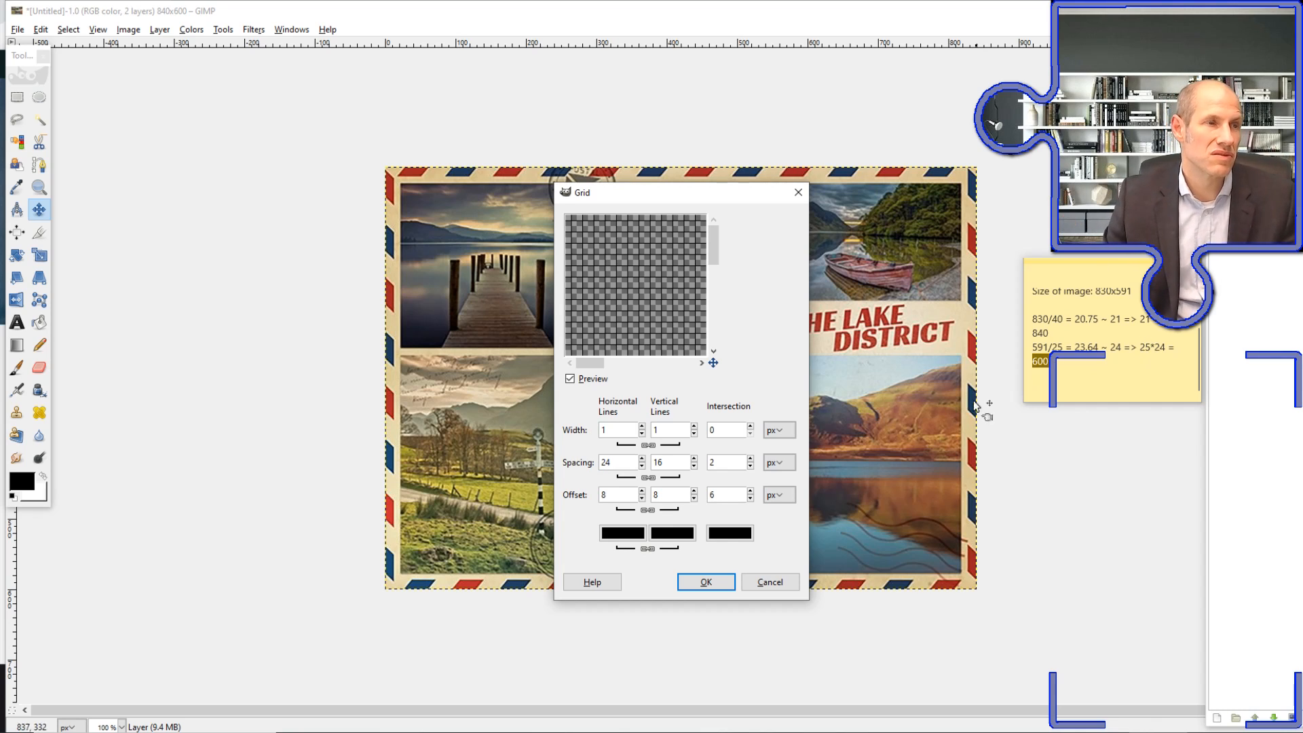
# Unlink the grid's horizontal and vertical spacing and set the vertical lines' spacing to 21 px
pyautogui.press('Tab')
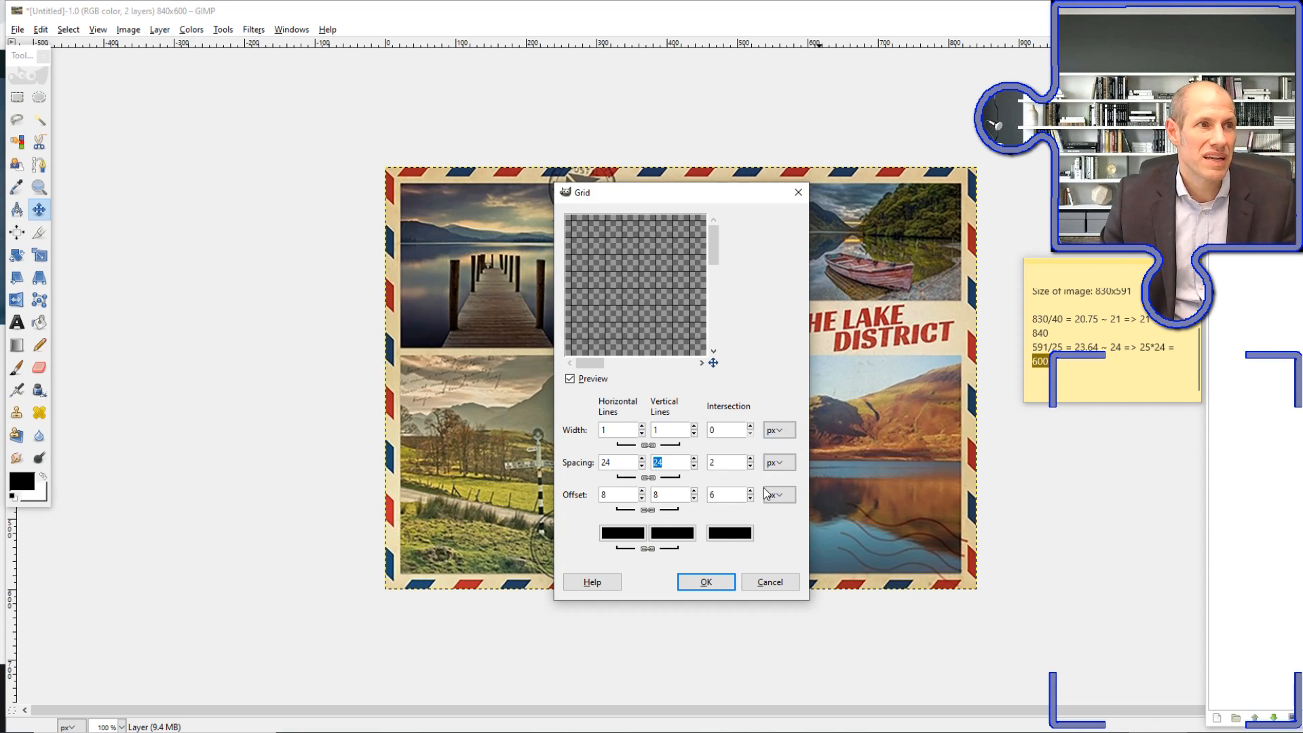
pyautogui.click(649, 479)
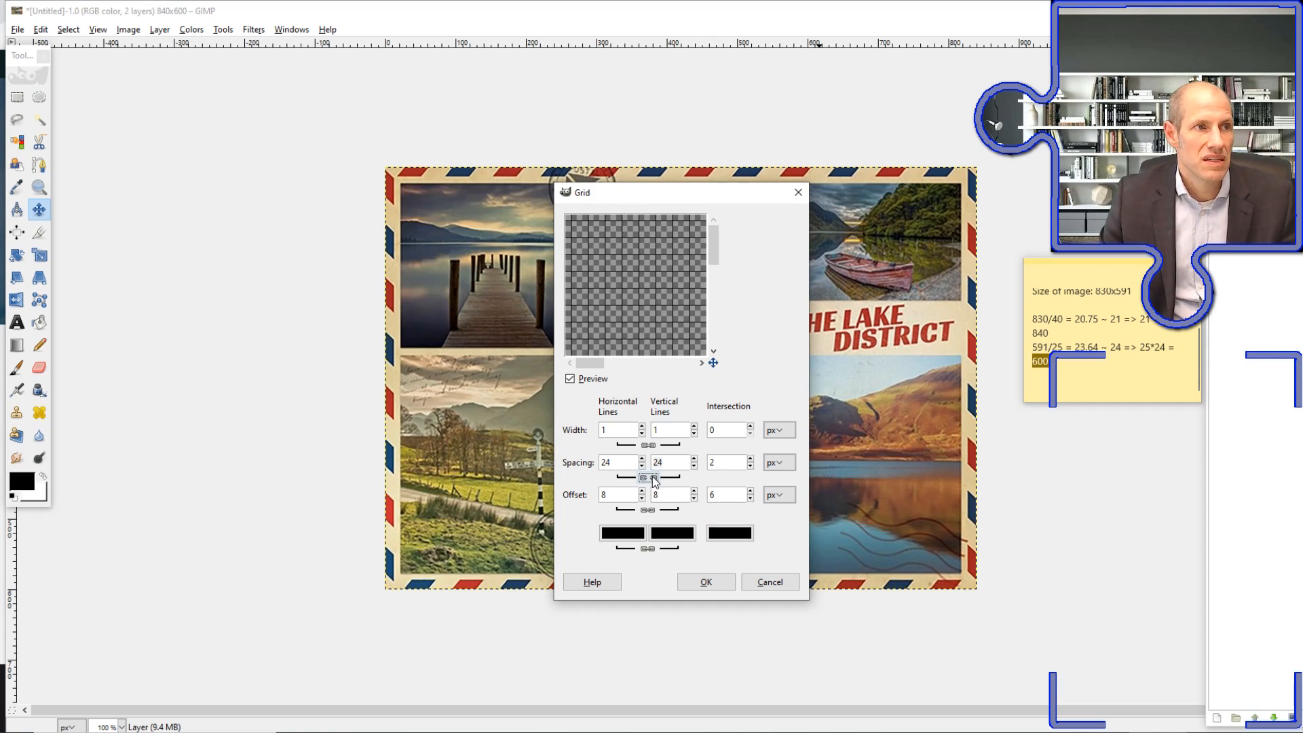
pyautogui.click(674, 464)
pyautogui.doubleClick(672, 461)
pyautogui.write('21')
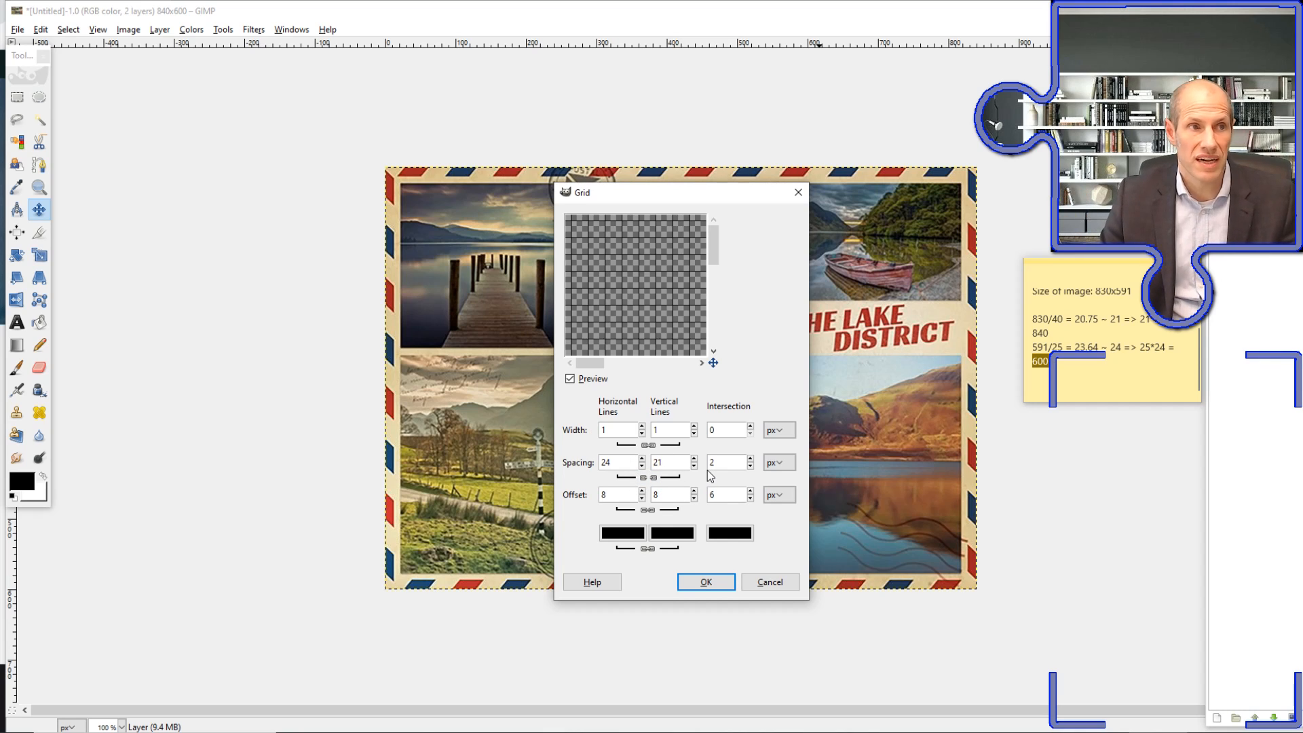
# Set the horizontal and vertical line offsets to 0 px and render the grid
pyautogui.click(619, 492)
pyautogui.press('BackSpace')
pyautogui.write('0')
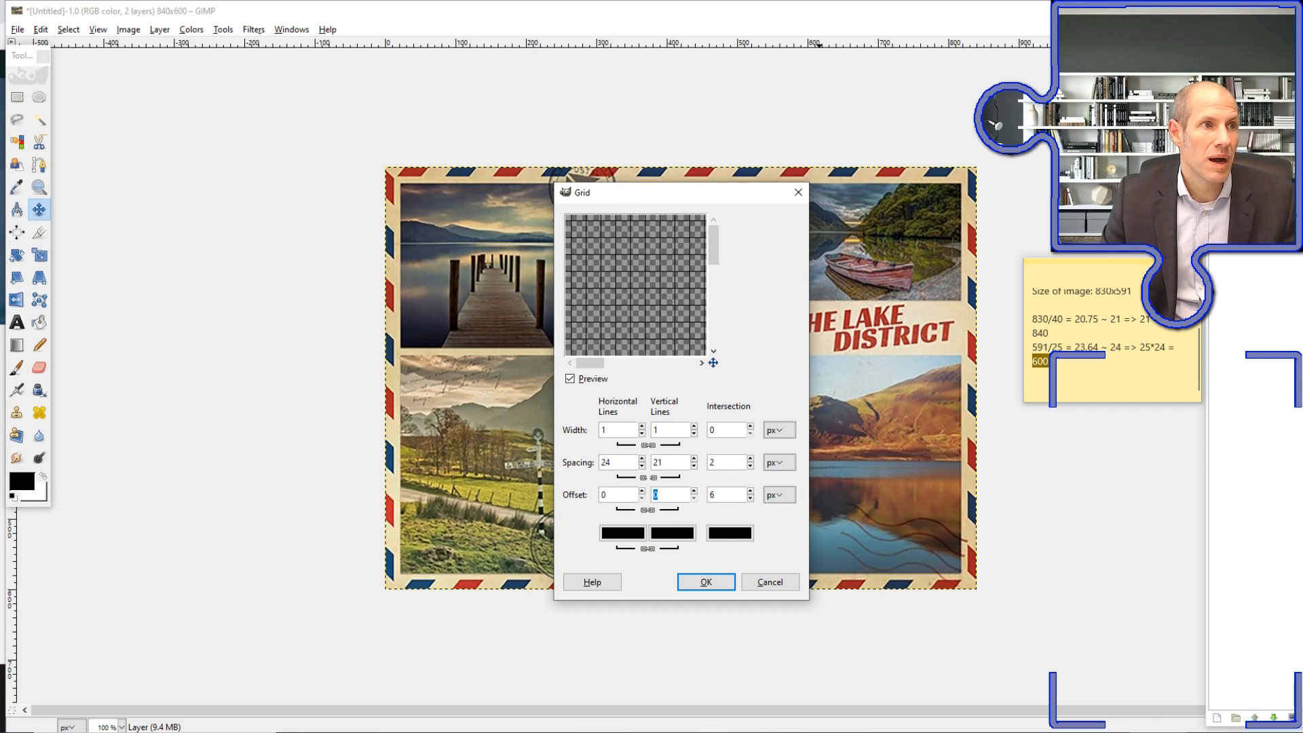
pyautogui.press('Tab')
pyautogui.write('0')
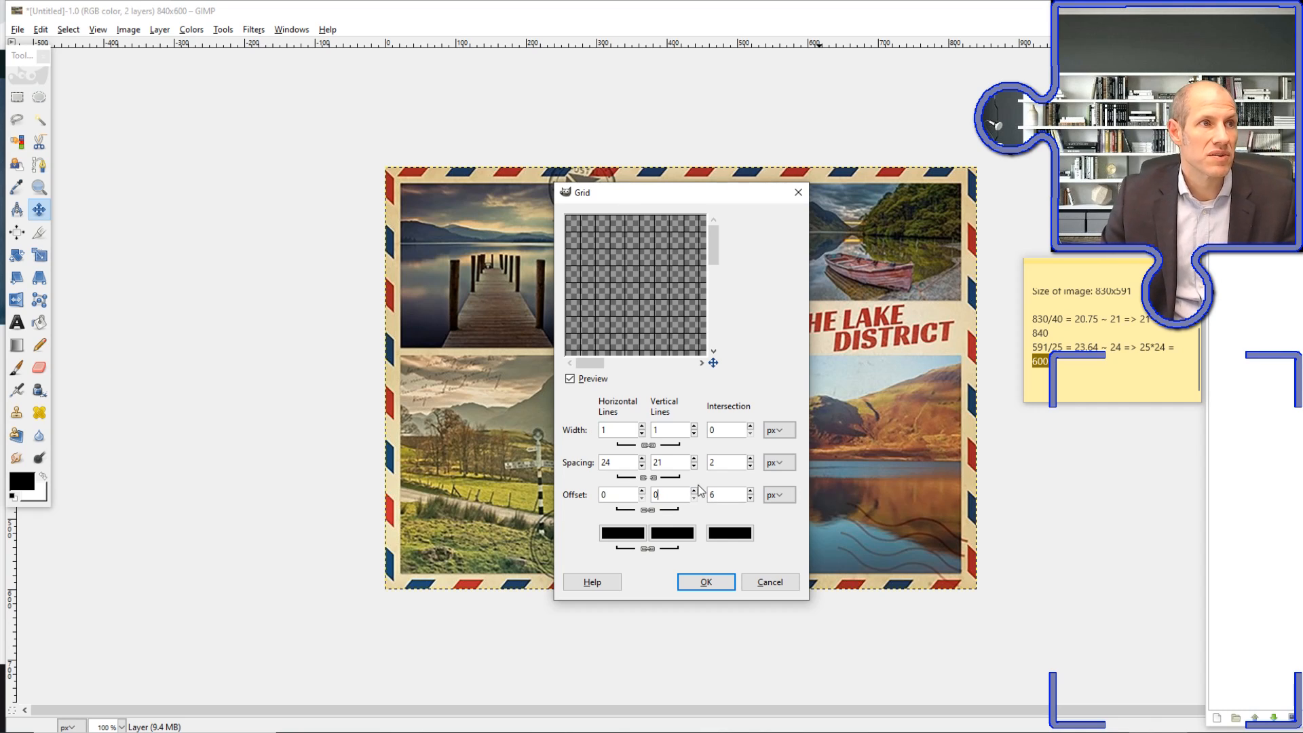
pyautogui.click(706, 583)
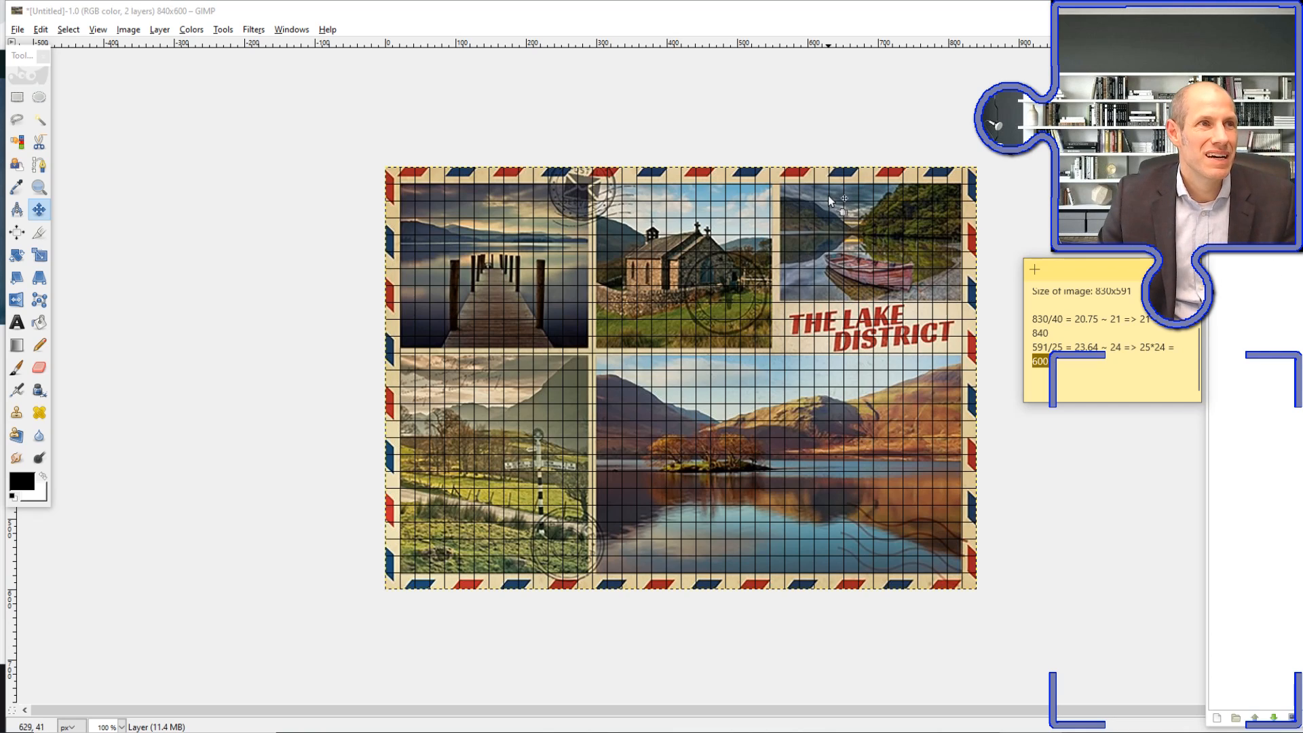
# Duplicate the grid layer and hide the picture layer
pyautogui.rightClick(1293, 102)
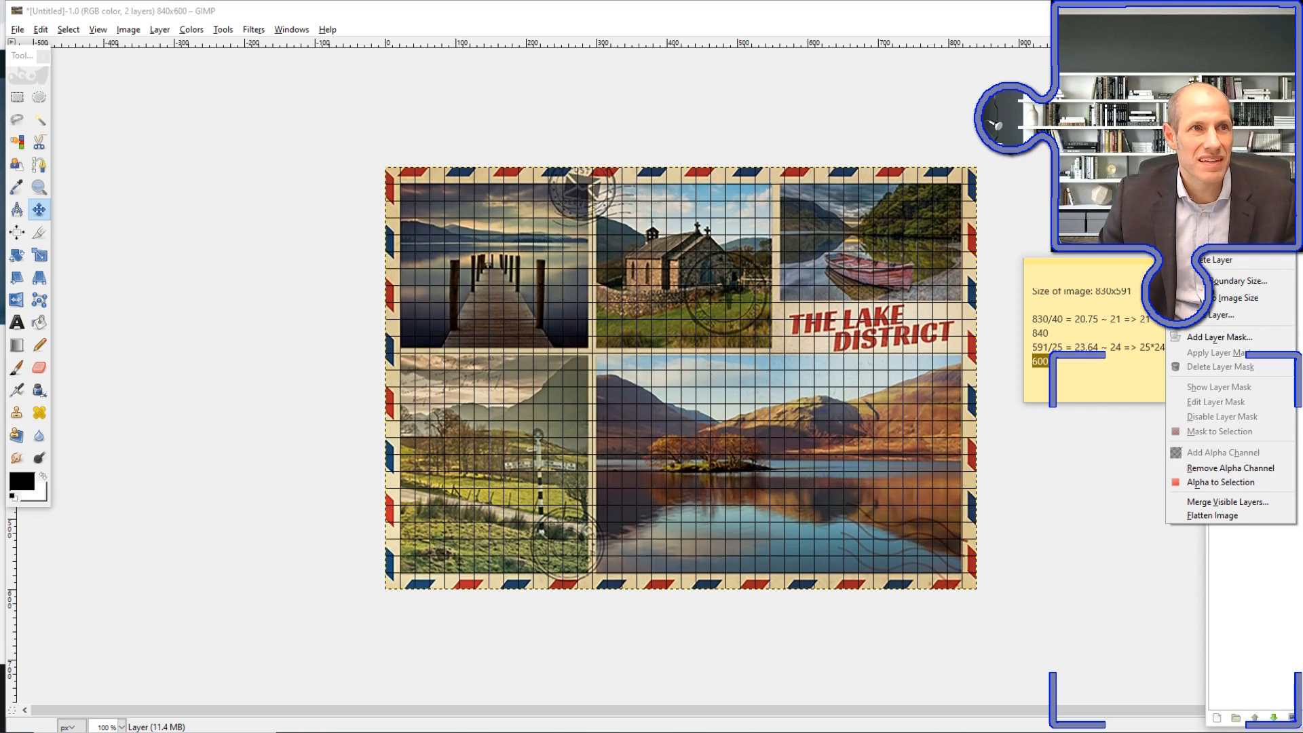
pyautogui.click(1221, 215)
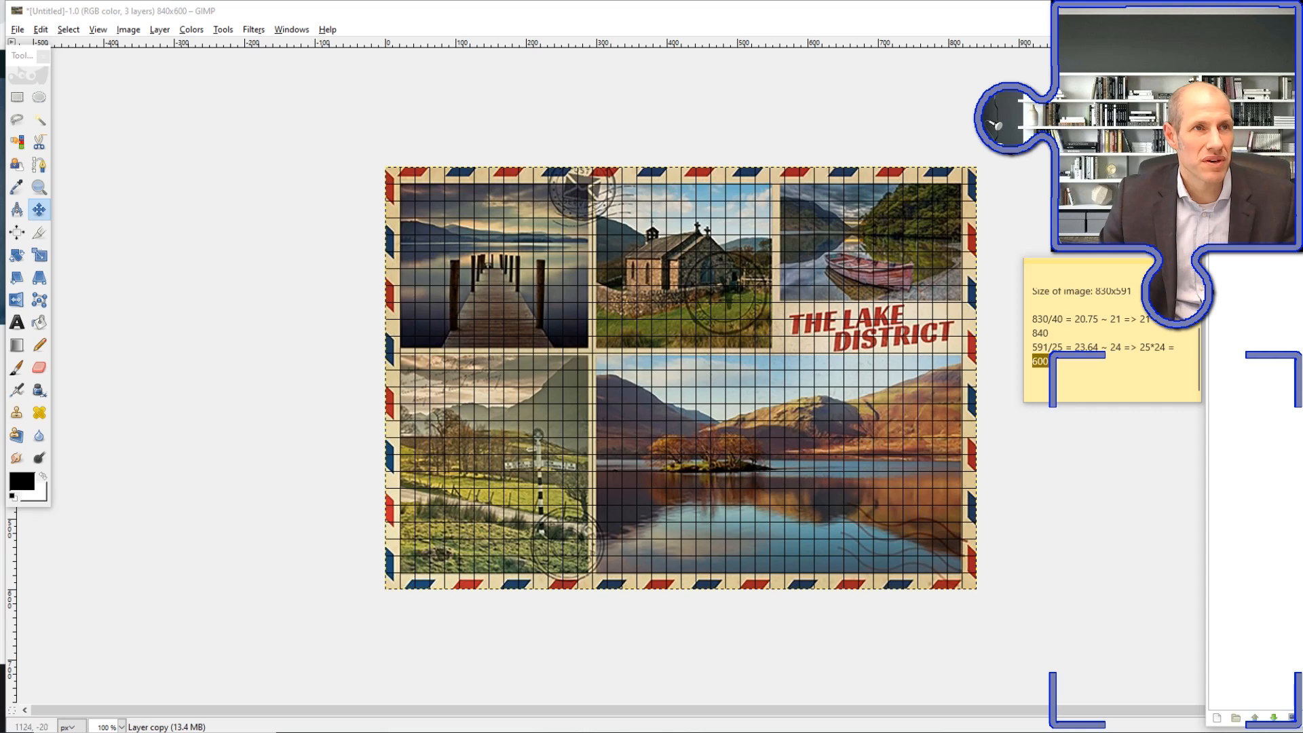
pyautogui.click(1219, 228)
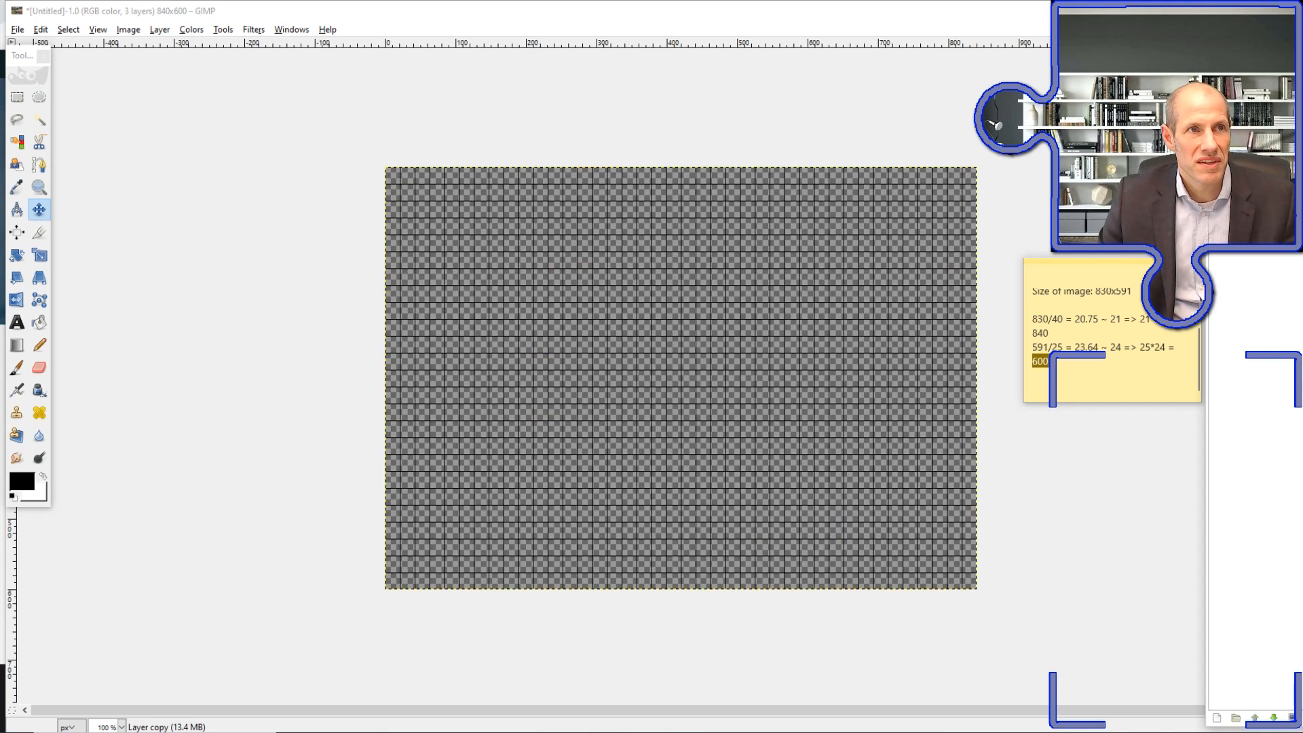
# Choose the Bucket Fill tool and set the foreground color to bright green (00ff24)
pyautogui.click(40, 325)
pyautogui.click(21, 482)
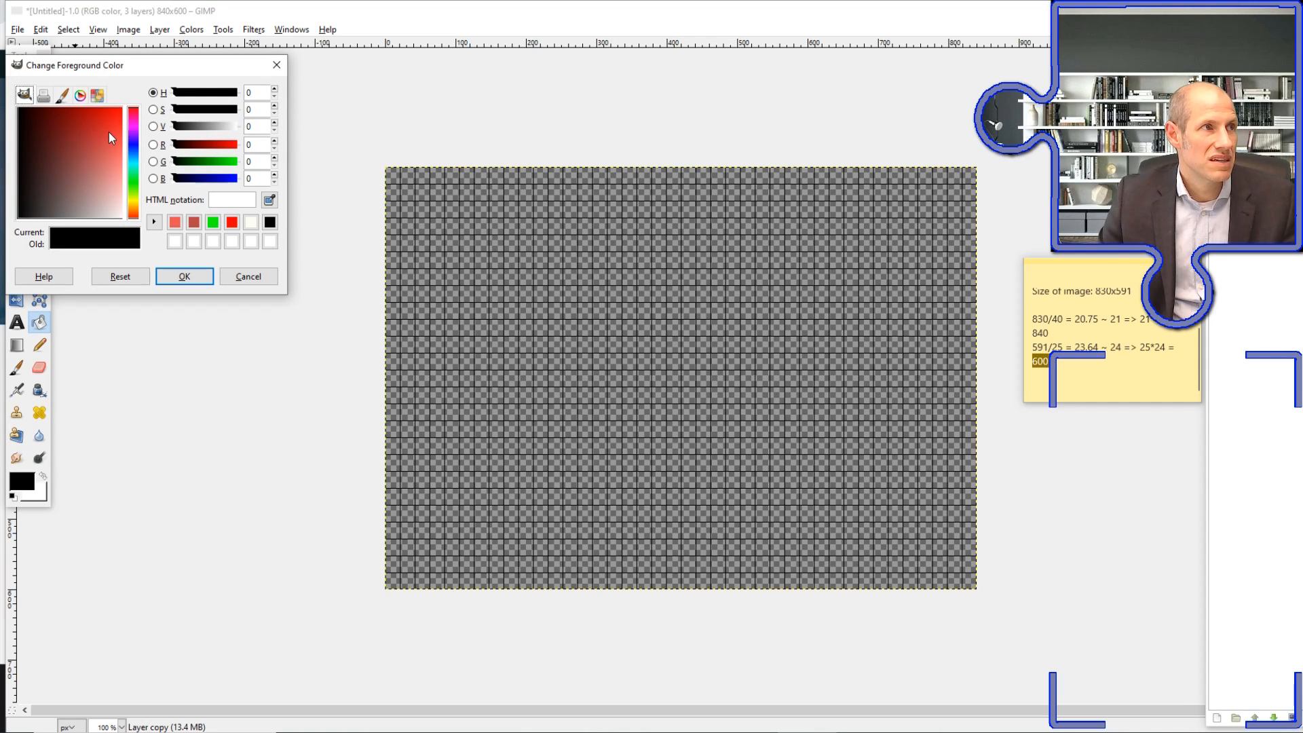
pyautogui.click(134, 182)
pyautogui.moveTo(116, 178); pyautogui.dragTo(131, 107)
pyautogui.click(189, 277)
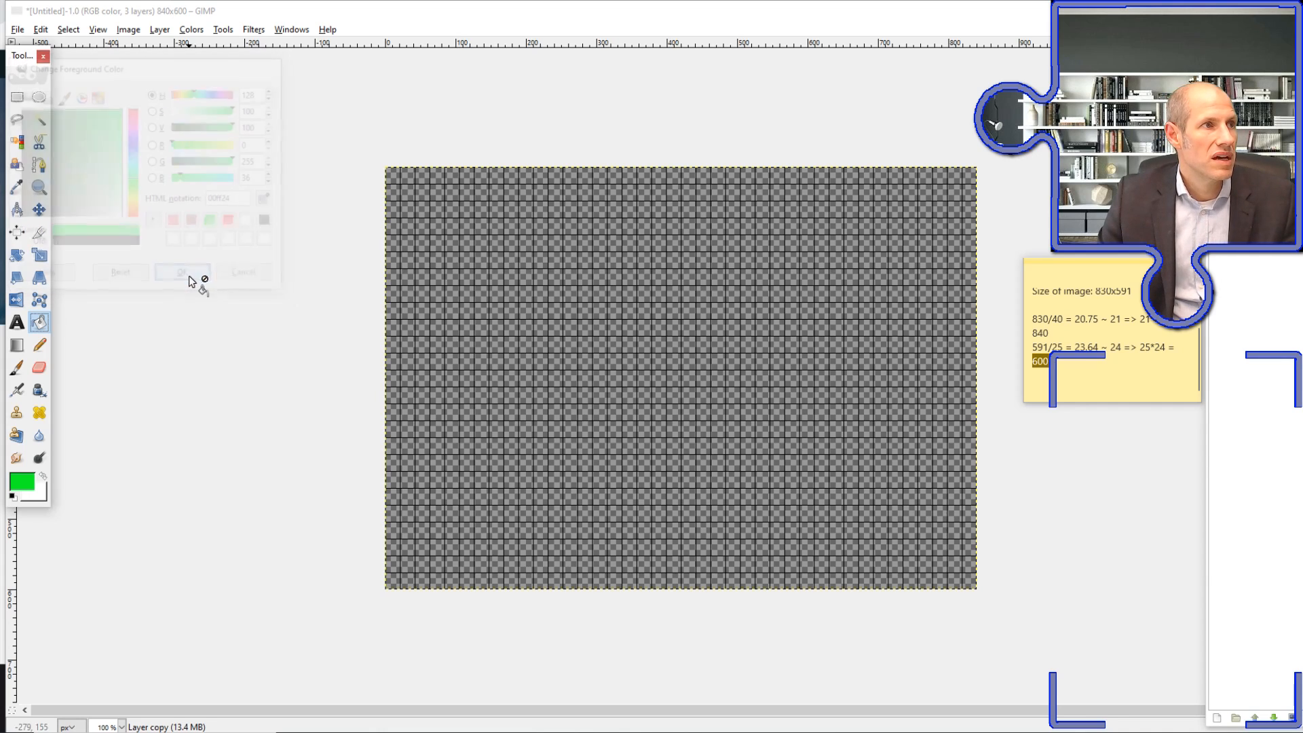
# Fill the first ten cells down the grid's leftmost column with green
pyautogui.press('+')
pyautogui.press('+')
pyautogui.press('-')
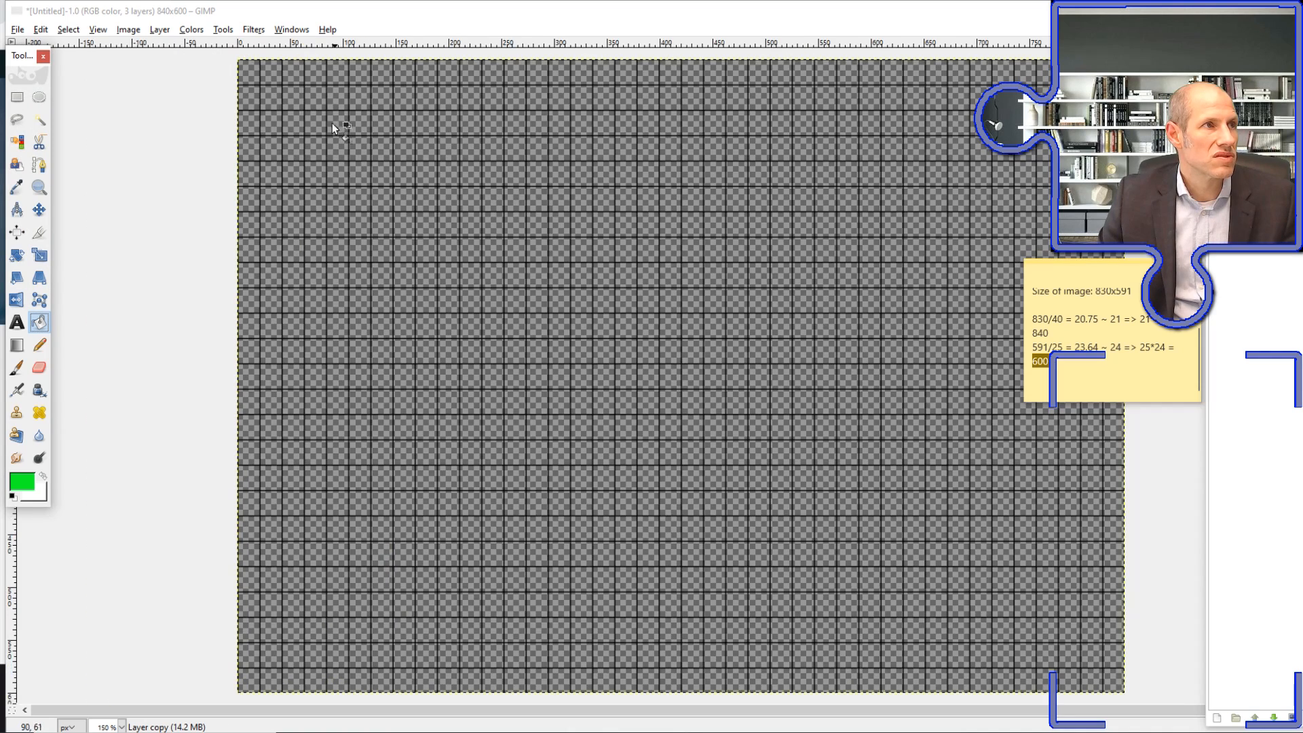
pyautogui.click(252, 78)
pyautogui.click(251, 98)
pyautogui.click(251, 123)
pyautogui.click(251, 147)
pyautogui.click(247, 178)
pyautogui.click(249, 201)
pyautogui.click(250, 226)
pyautogui.click(249, 251)
pyautogui.click(250, 277)
pyautogui.click(250, 305)
# Fill the ten cells following the filled corner cell along the grid's top row with green
pyautogui.click(271, 74)
pyautogui.click(293, 73)
pyautogui.click(315, 74)
pyautogui.click(338, 74)
pyautogui.click(359, 74)
pyautogui.click(401, 74)
pyautogui.click(382, 73)
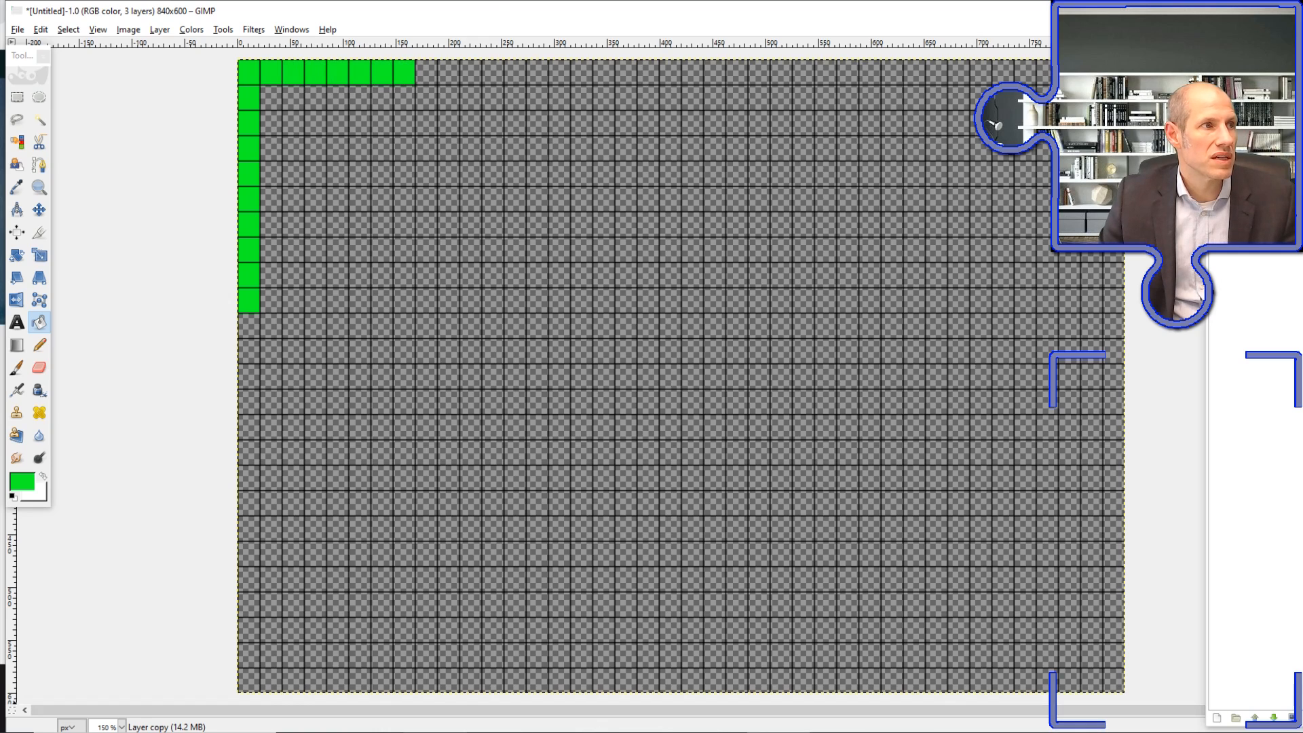
pyautogui.click(426, 74)
pyautogui.click(449, 73)
pyautogui.click(469, 75)
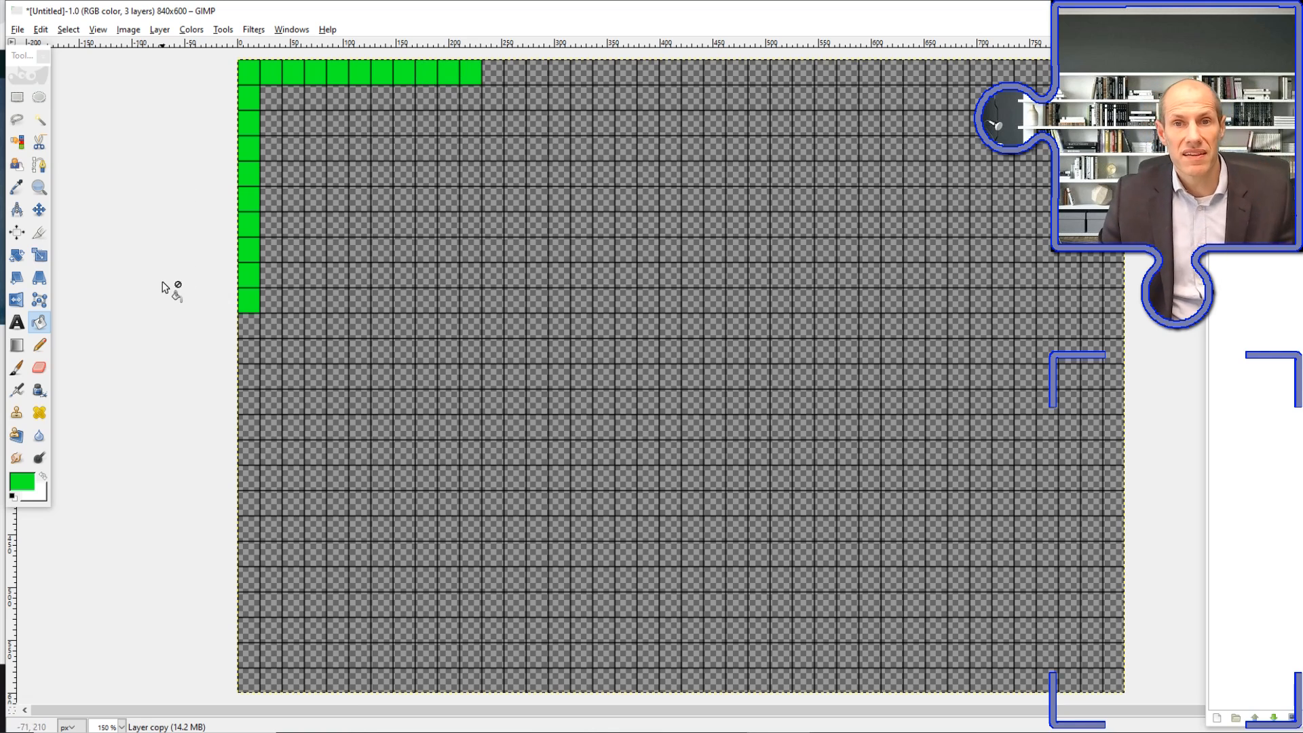
# Change the foreground color to purple (c403ed)
pyautogui.click(28, 483)
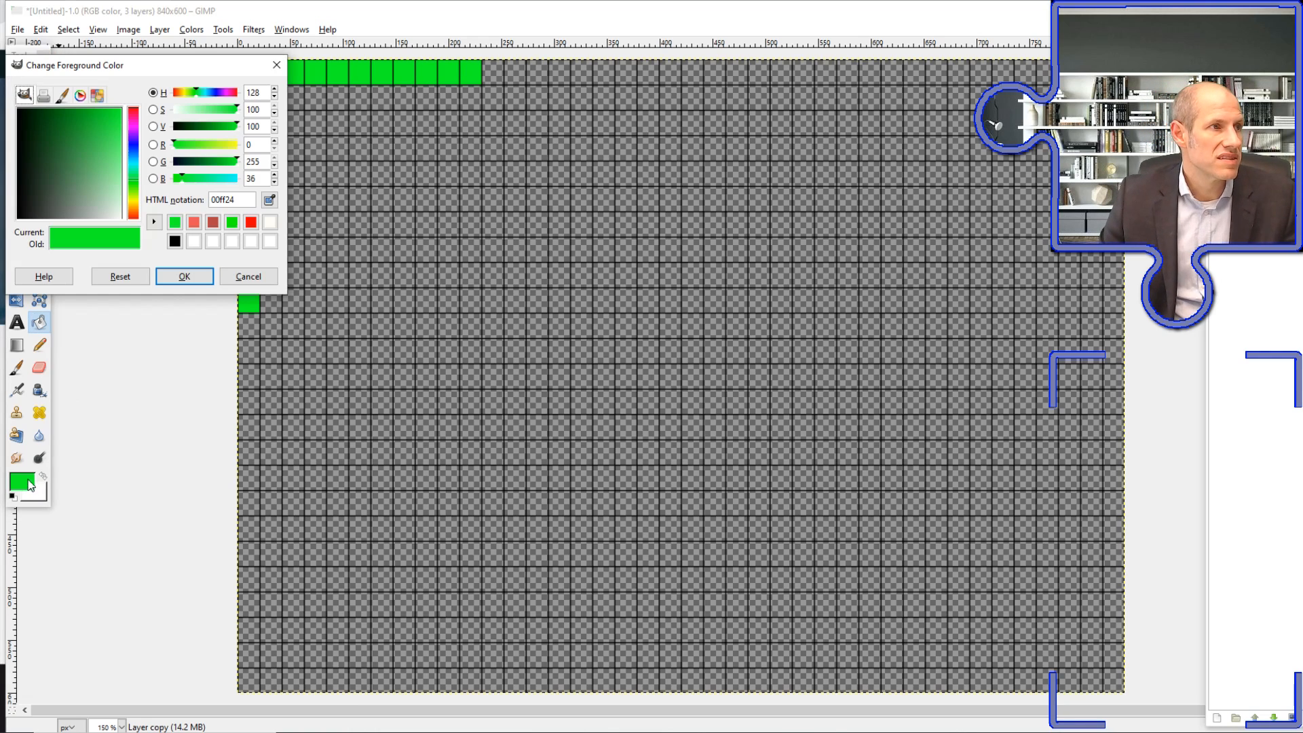
pyautogui.click(137, 134)
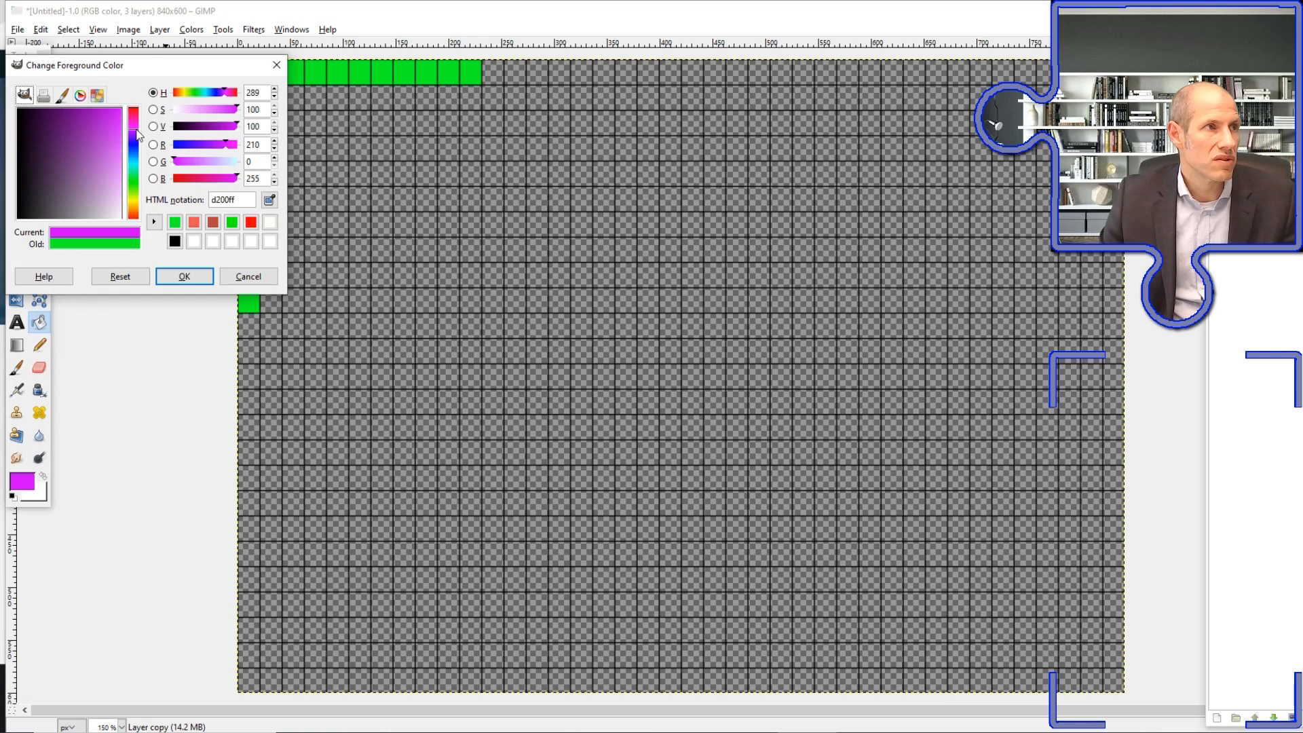
pyautogui.moveTo(115, 135); pyautogui.dragTo(114, 109)
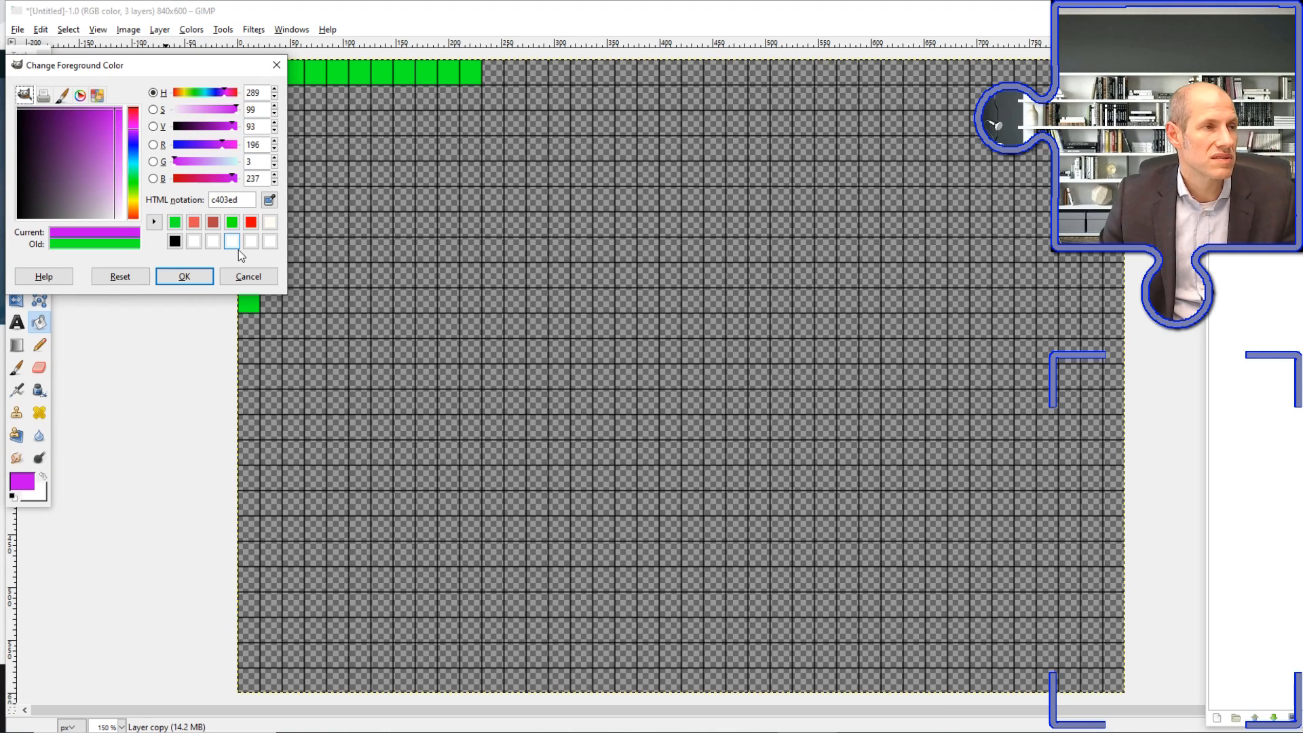
pyautogui.click(184, 276)
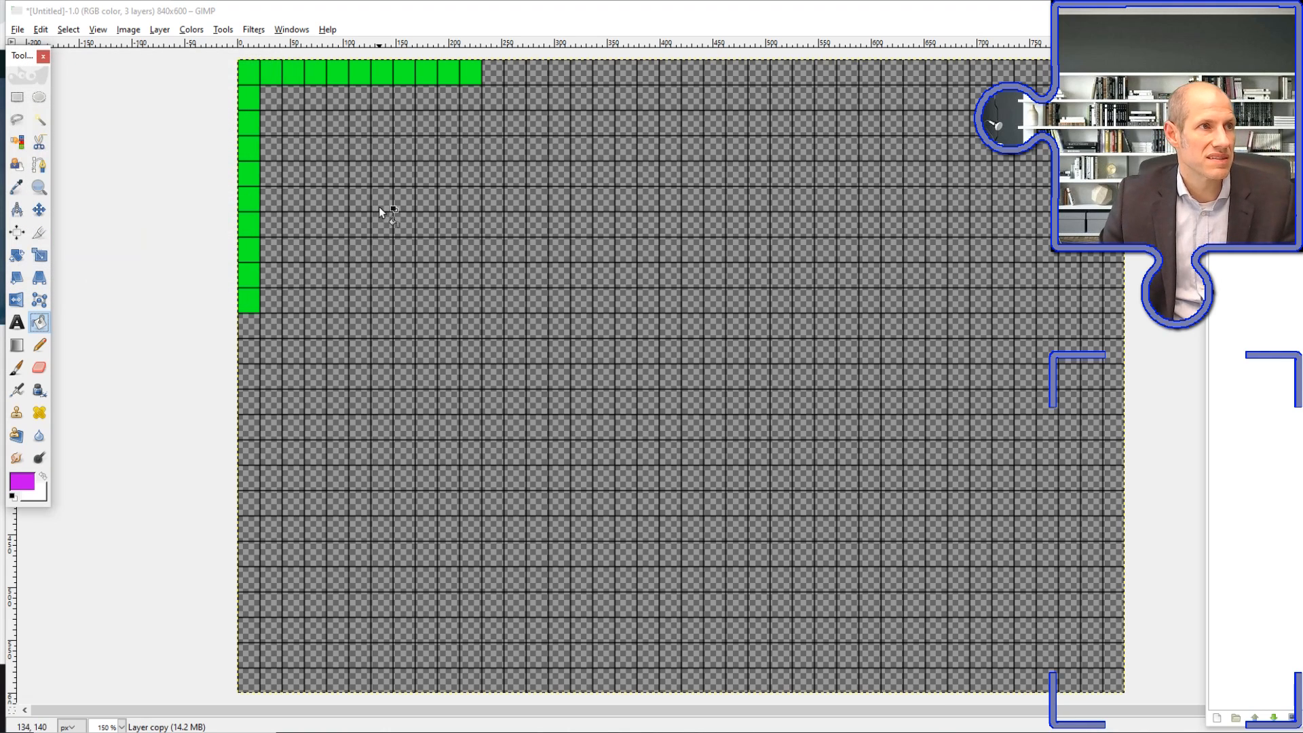
# Fill five scattered cells inside the grid with purple and show the picture layer beneath the partly transparent fills
pyautogui.click(407, 200)
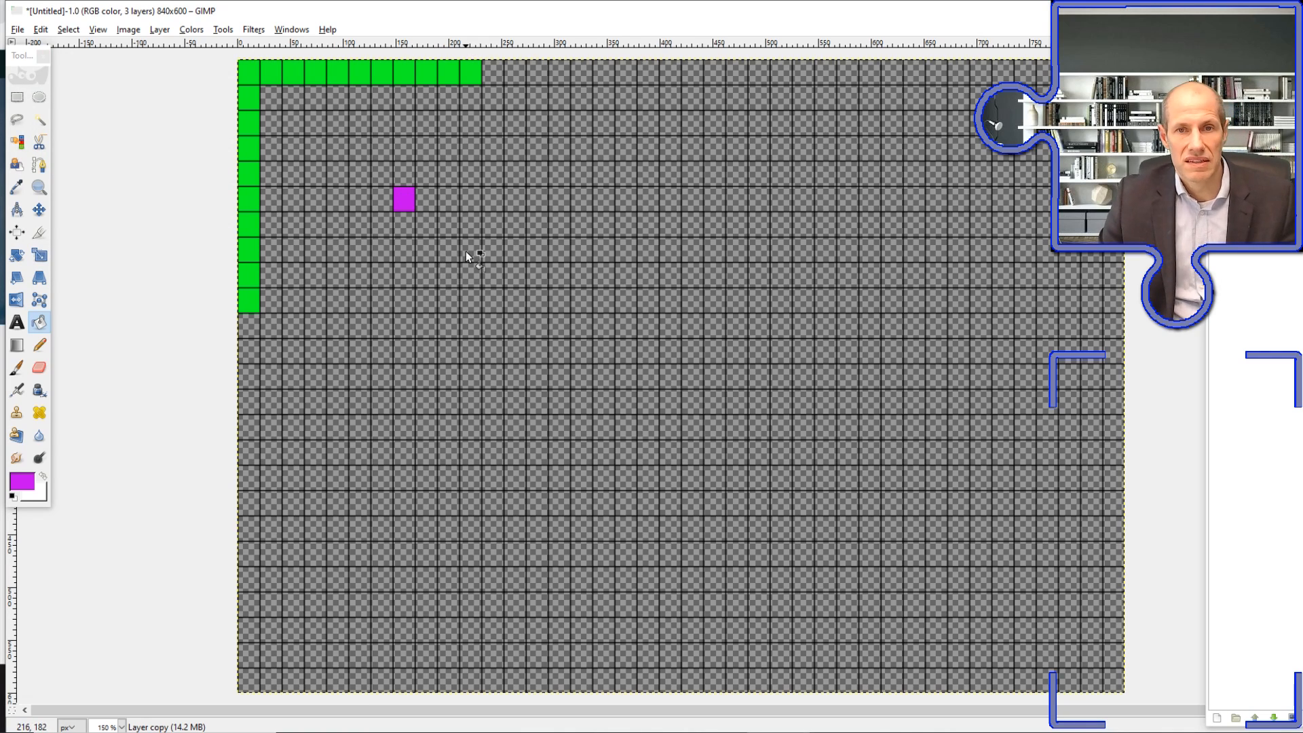
pyautogui.click(583, 302)
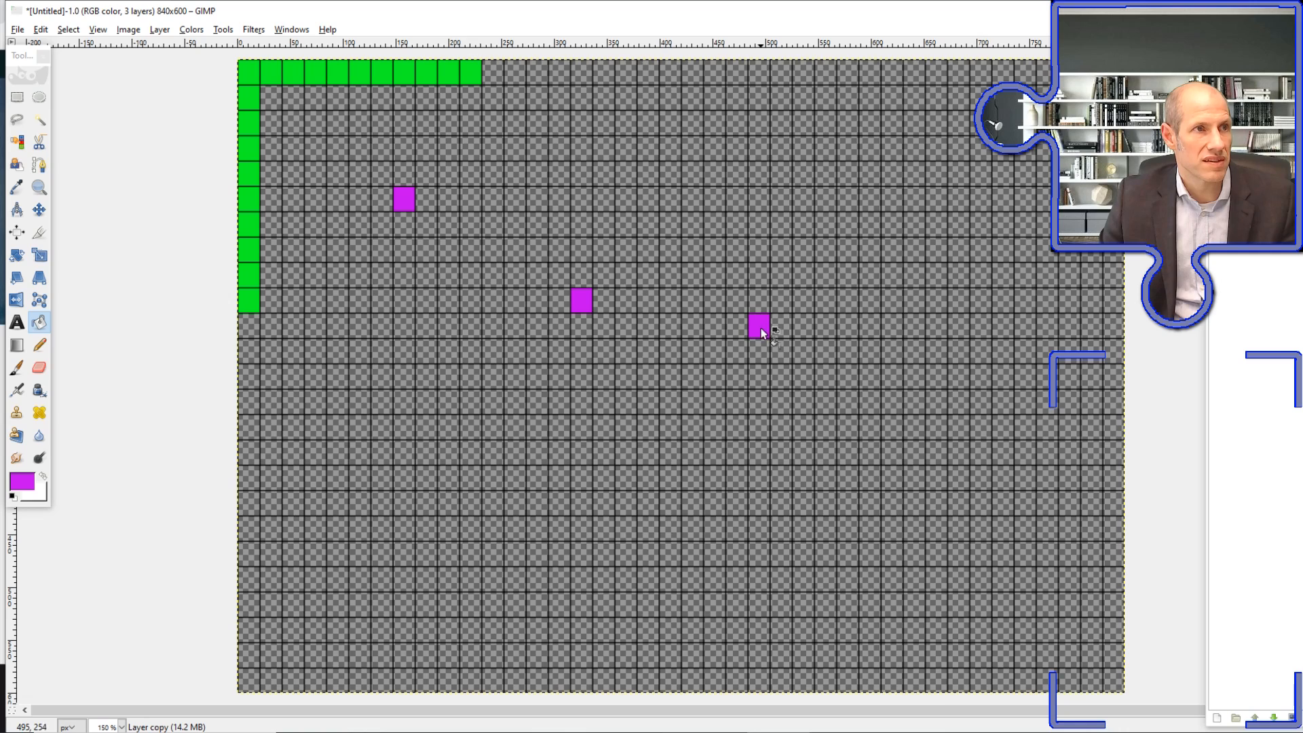
pyautogui.click(630, 453)
pyautogui.click(805, 509)
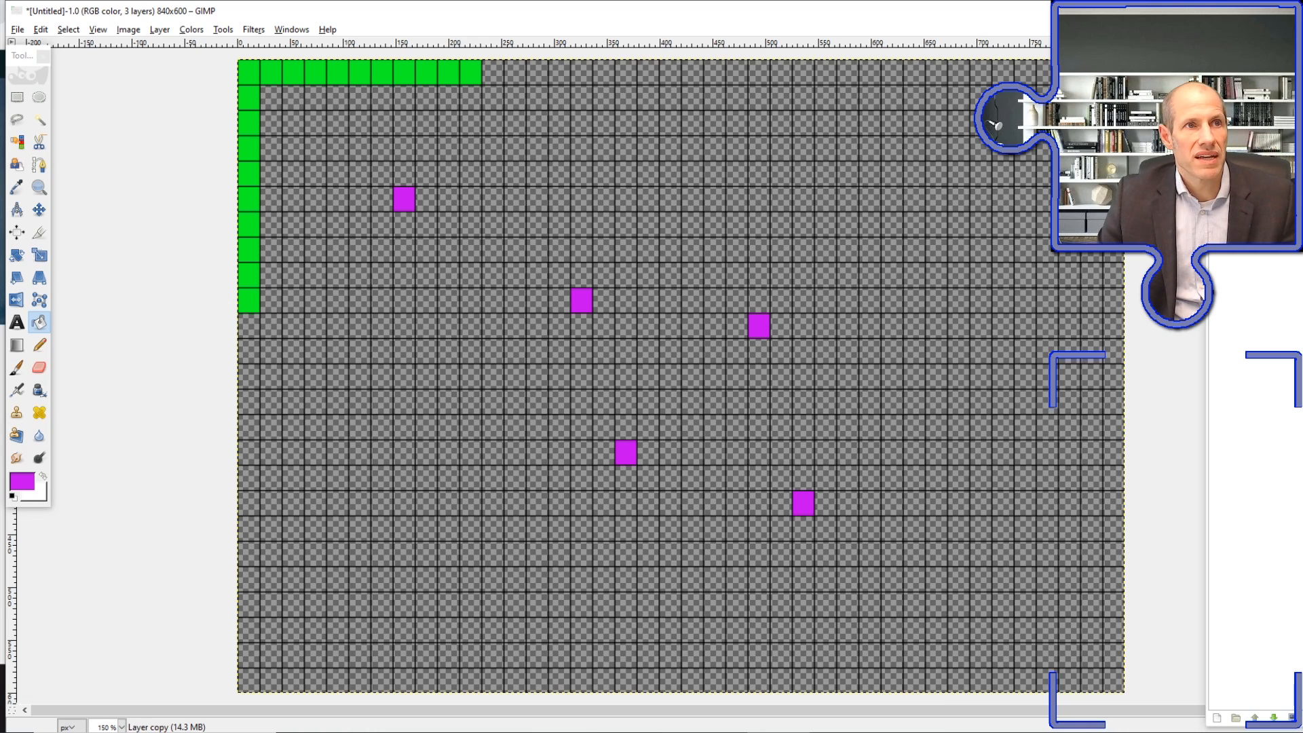
pyautogui.click(1219, 238)
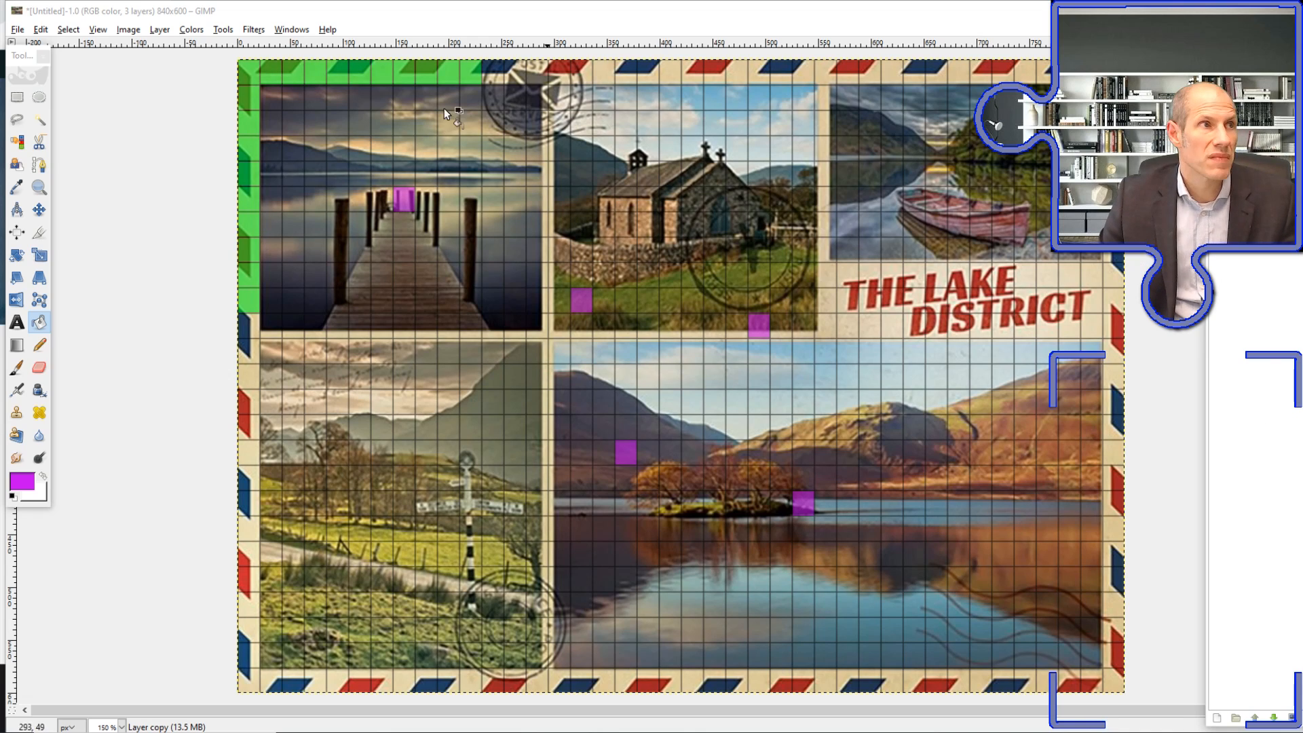
pyautogui.click(18, 29)
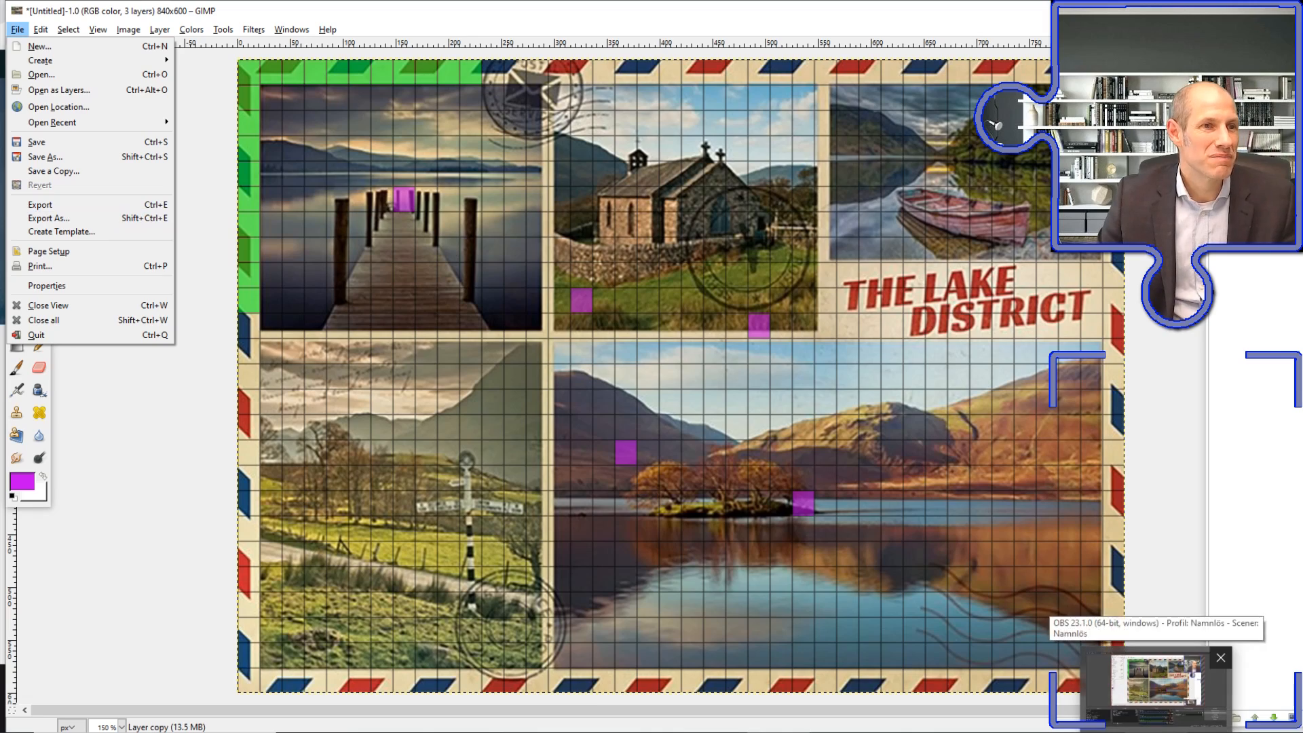
pyautogui.click(1158, 730)
pyautogui.click(75, 574)
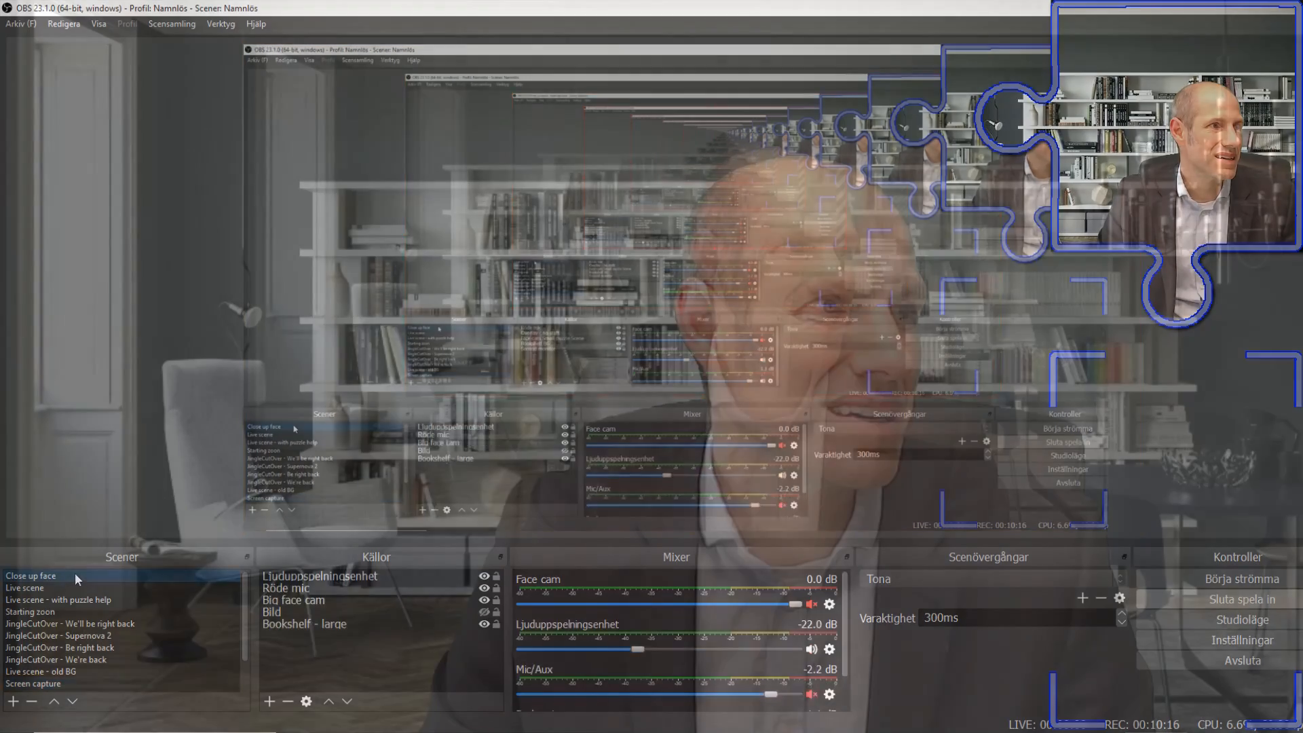